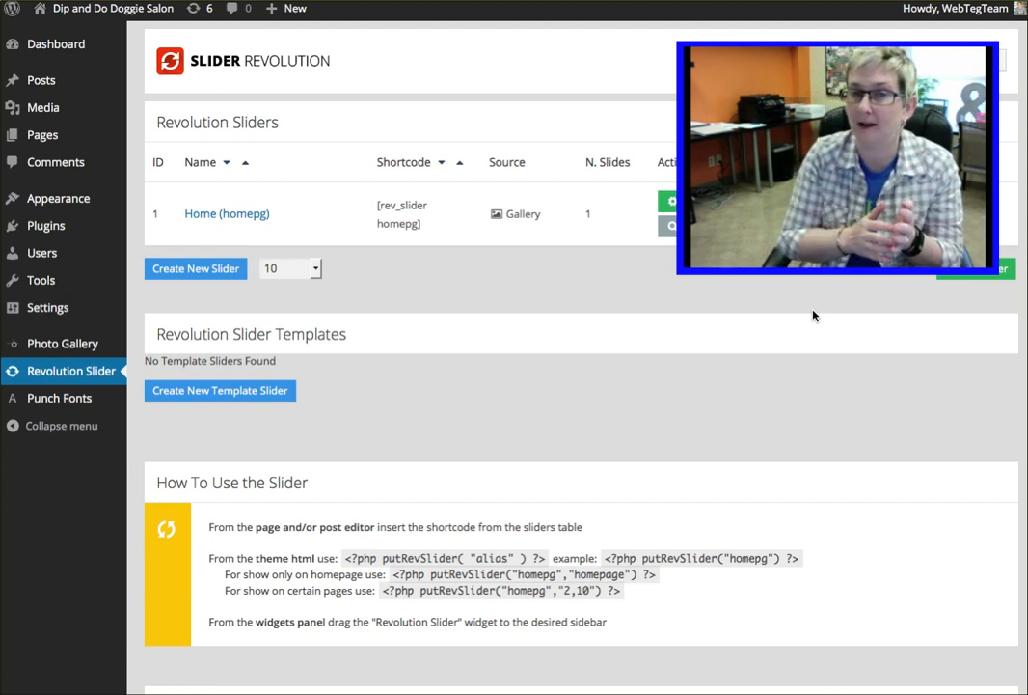
- Check the installed plugin version in the slider plugin's version information
{"action": "left_click_drag", "start_coordinate": [682, 277], "coordinate": [876, 474]}
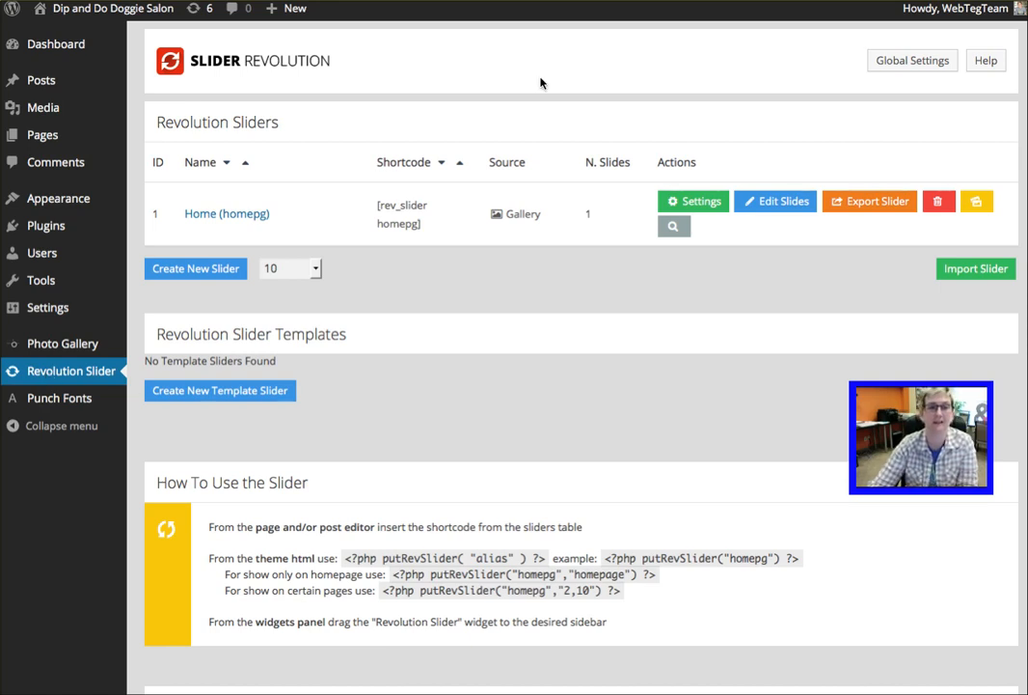
{"action": "scroll", "coordinate": [666, 368], "scroll_direction": "down", "scroll_amount": 5}
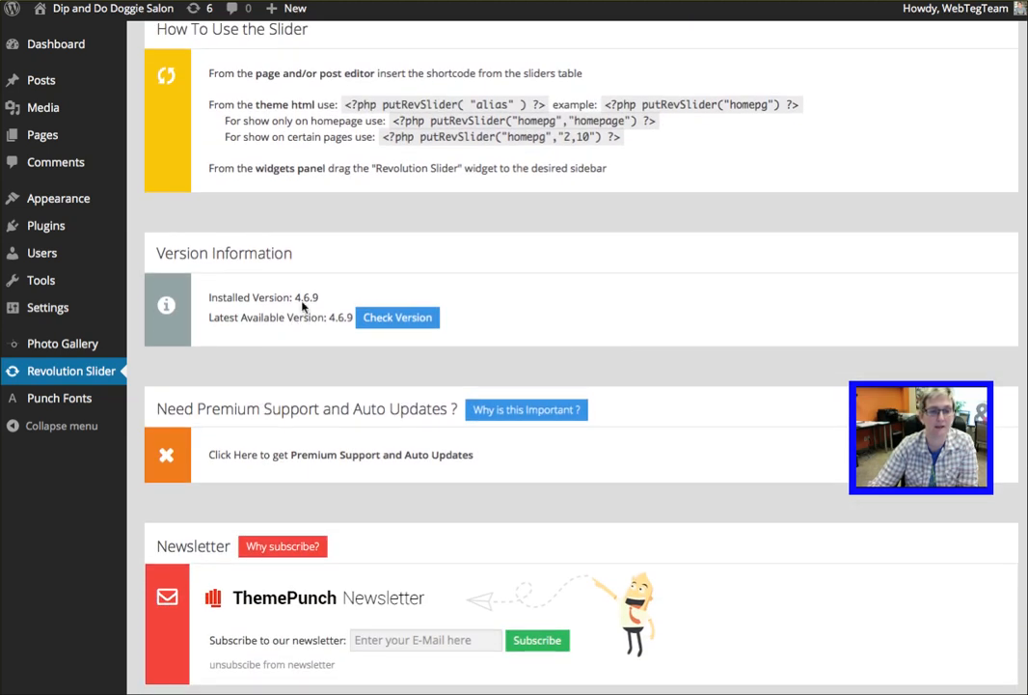
{"action": "double_click", "coordinate": [301, 297]}
{"action": "scroll", "coordinate": [385, 291], "scroll_direction": "up", "scroll_amount": 5}
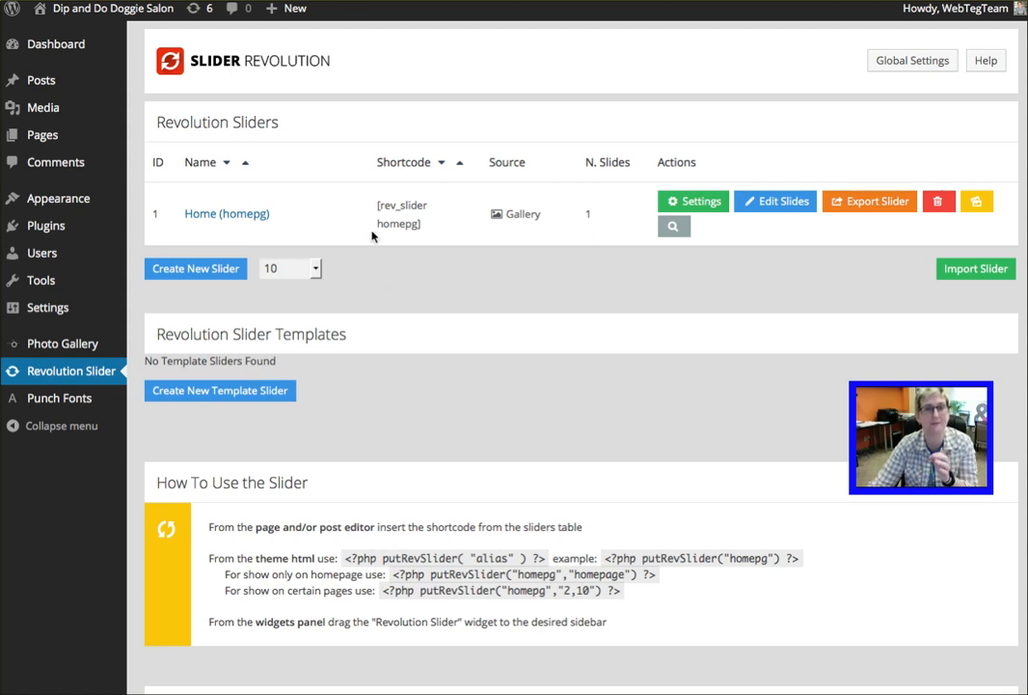
- Open the Home slider's settings, try the Fixed layout and set the slider layout back to Auto Responsive
{"action": "left_click", "coordinate": [224, 218]}
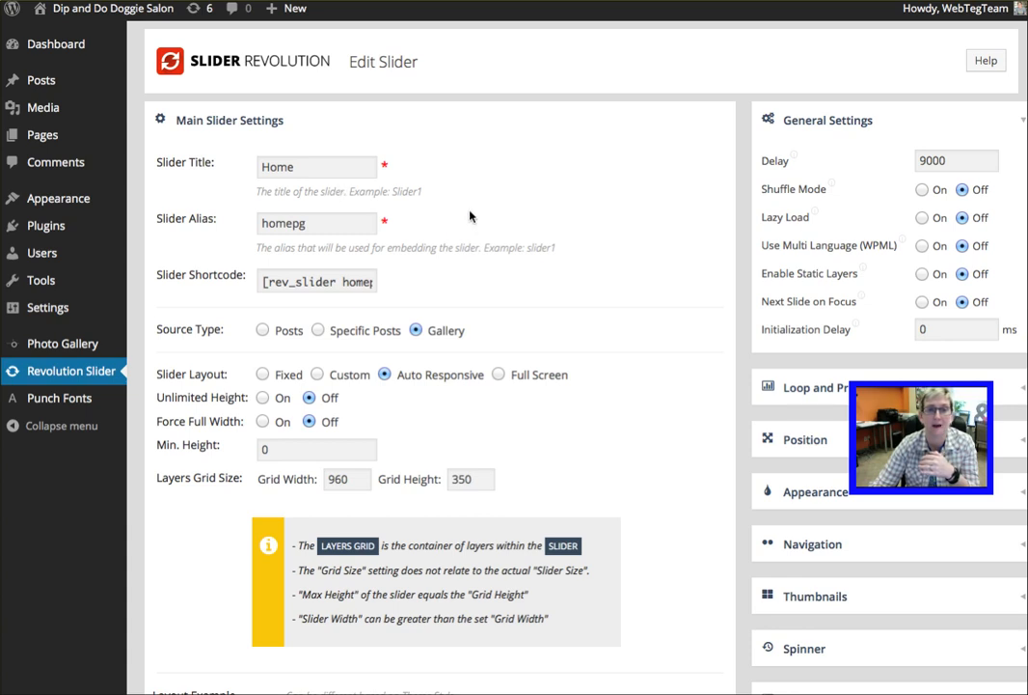
{"action": "scroll", "coordinate": [449, 233], "scroll_direction": "down", "scroll_amount": 1}
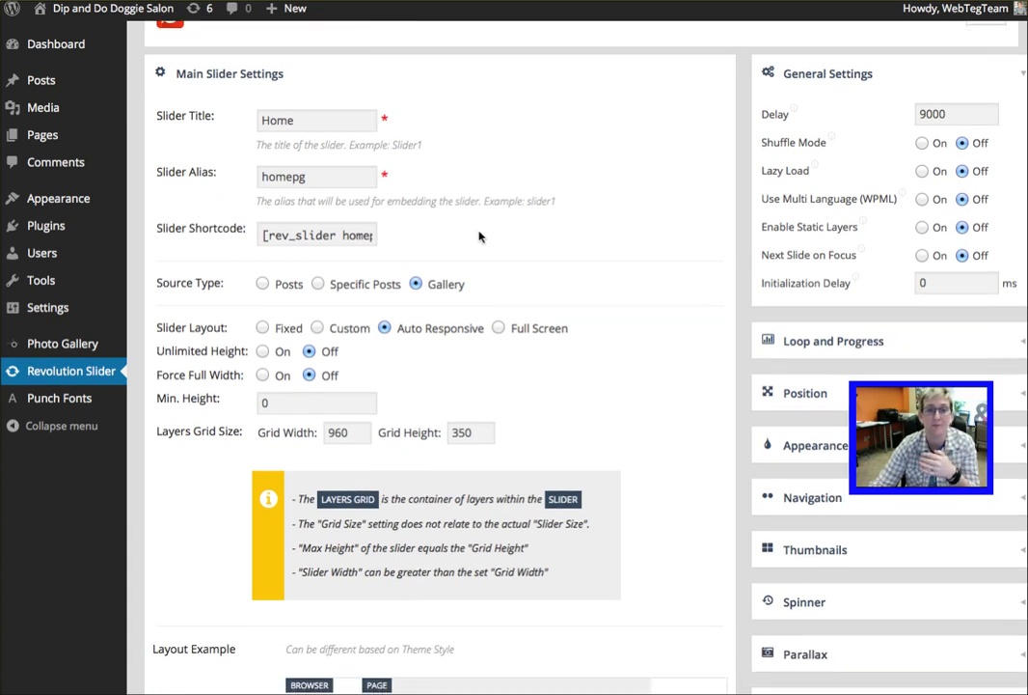
{"action": "scroll", "coordinate": [479, 236], "scroll_direction": "down", "scroll_amount": 5}
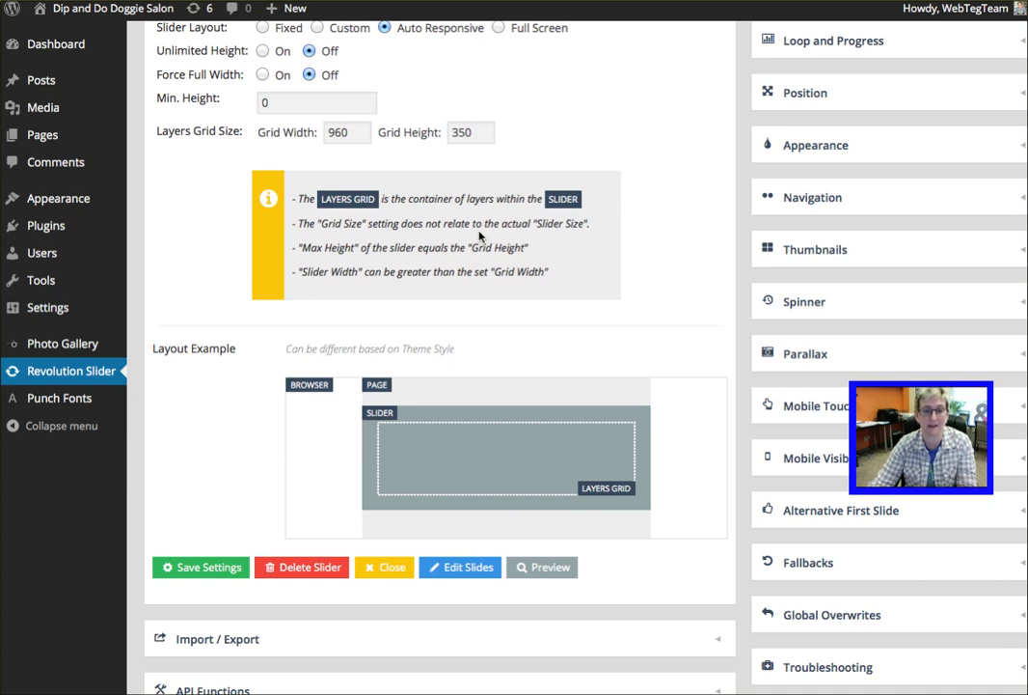
{"action": "scroll", "coordinate": [479, 234], "scroll_direction": "up", "scroll_amount": 3}
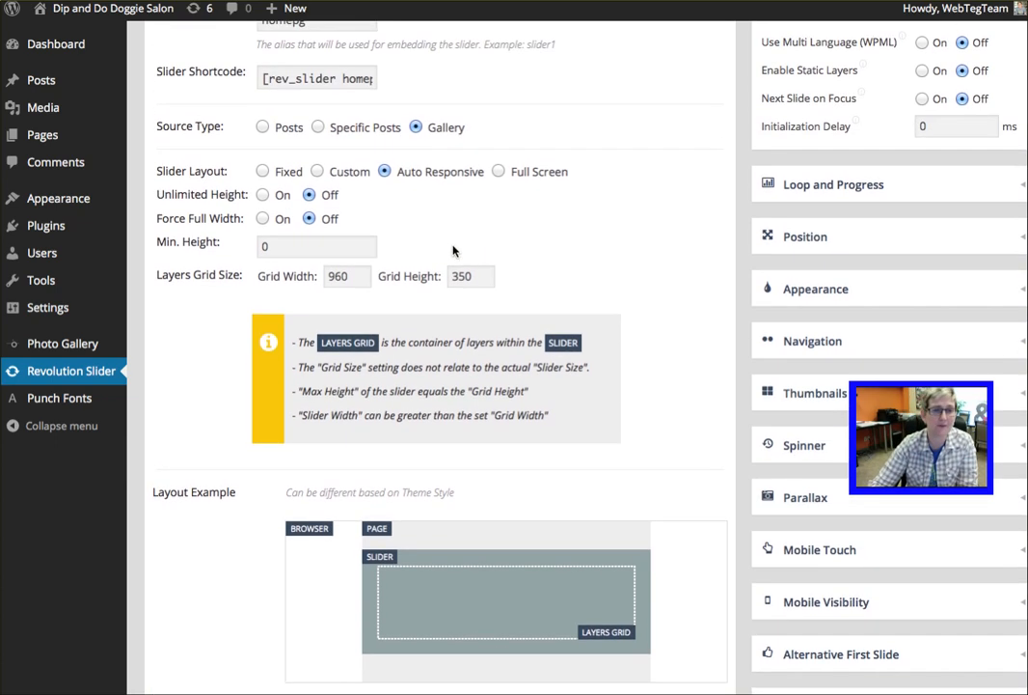
{"action": "left_click", "coordinate": [261, 171]}
{"action": "left_click", "coordinate": [383, 171]}
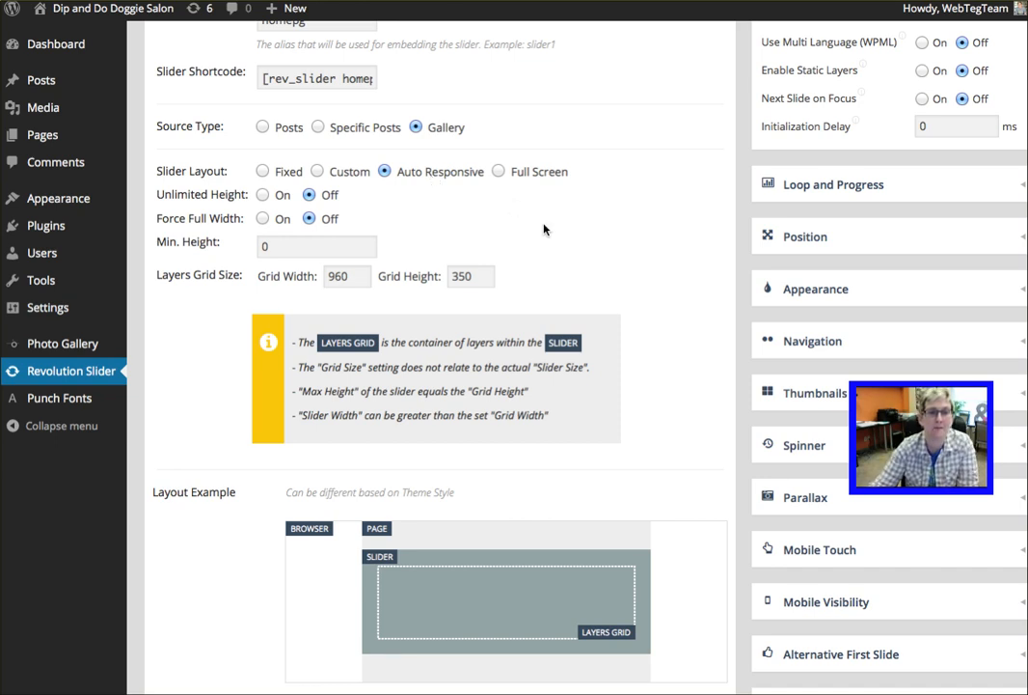
- Set the layers grid height to 450 and save the slider settings
{"action": "double_click", "coordinate": [472, 276]}
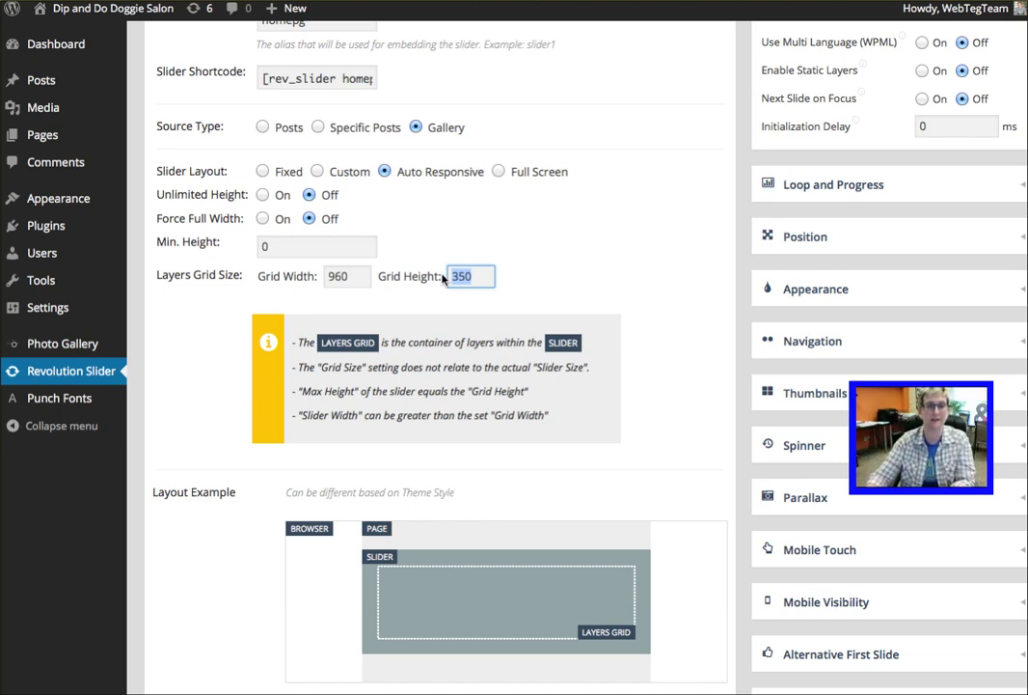
{"action": "left_click", "coordinate": [471, 277]}
{"action": "left_click", "coordinate": [458, 277]}
{"action": "key", "text": "BackSpace"}
{"action": "type", "text": "4"}
{"action": "left_click", "coordinate": [590, 282]}
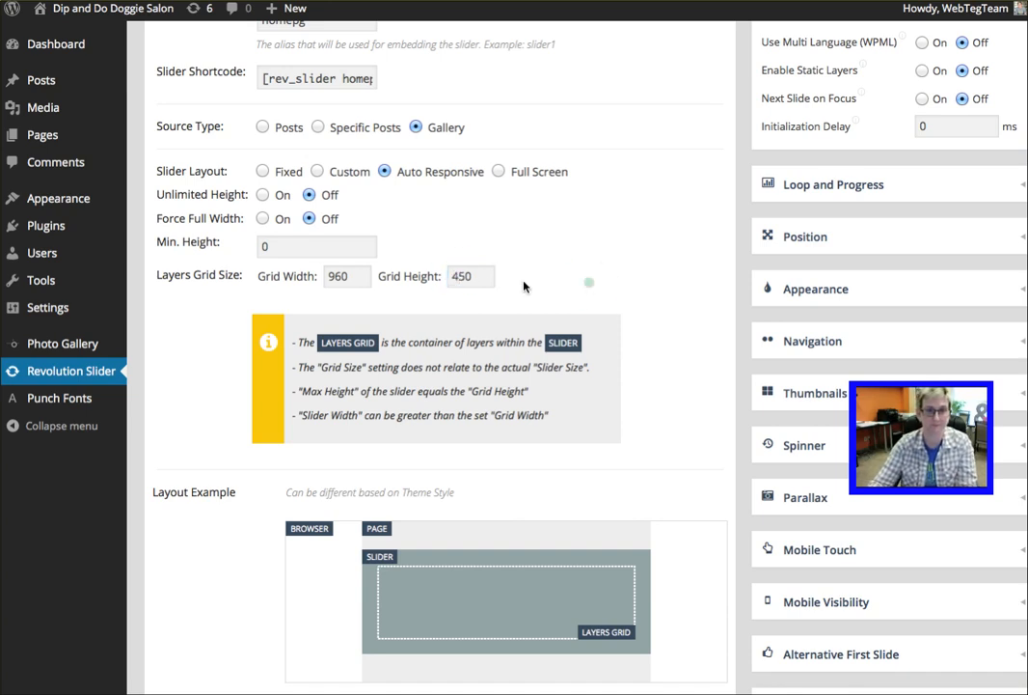
{"action": "scroll", "coordinate": [437, 291], "scroll_direction": "down", "scroll_amount": 3}
{"action": "left_click", "coordinate": [193, 426]}
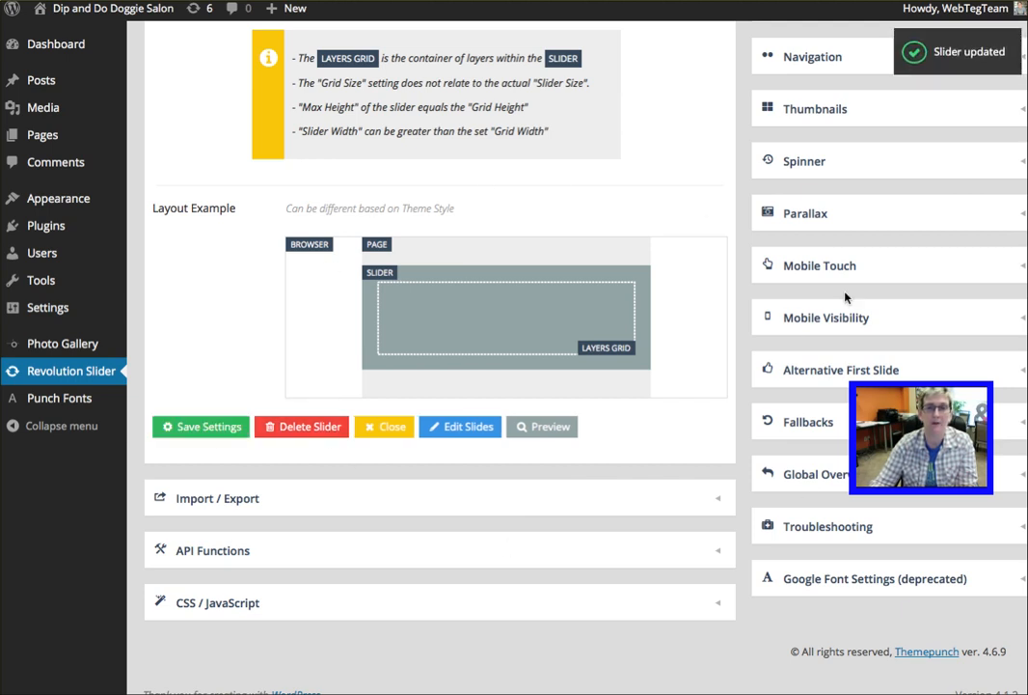
- Open the Home slider's only slide for editing and check its solid background colour
{"action": "scroll", "coordinate": [636, 223], "scroll_direction": "up", "scroll_amount": 5}
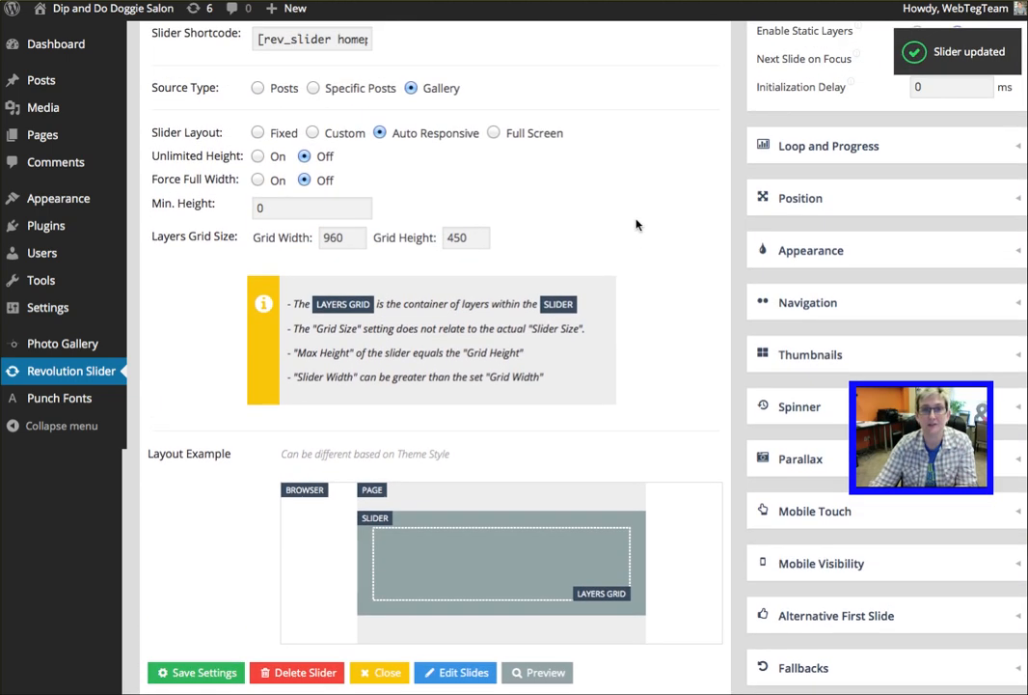
{"action": "scroll", "coordinate": [635, 225], "scroll_direction": "down", "scroll_amount": 6}
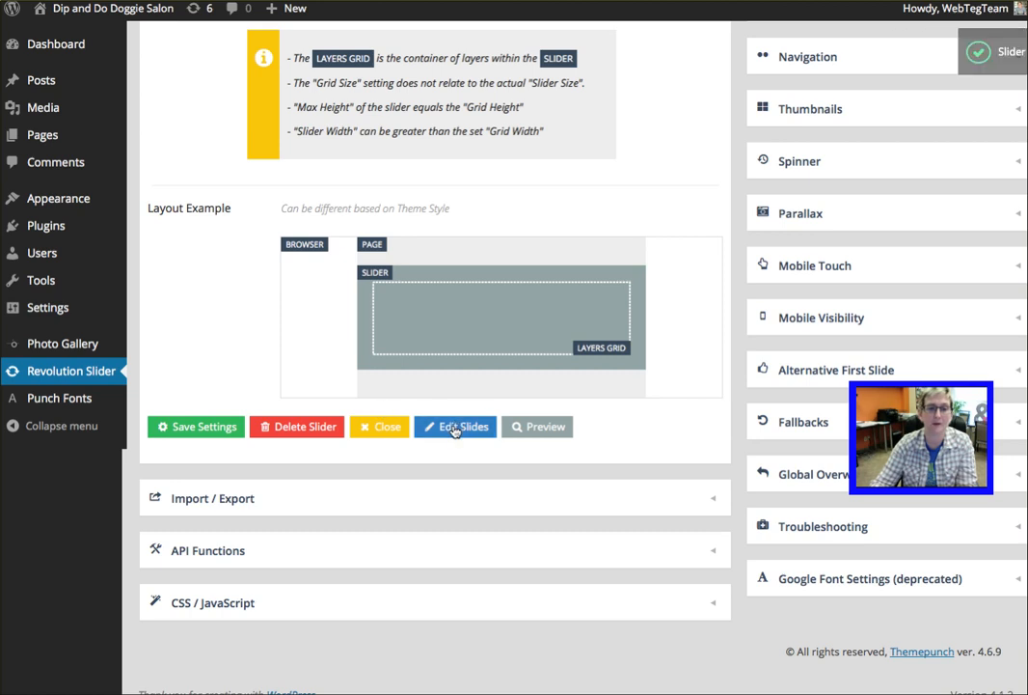
{"action": "left_click", "coordinate": [455, 430]}
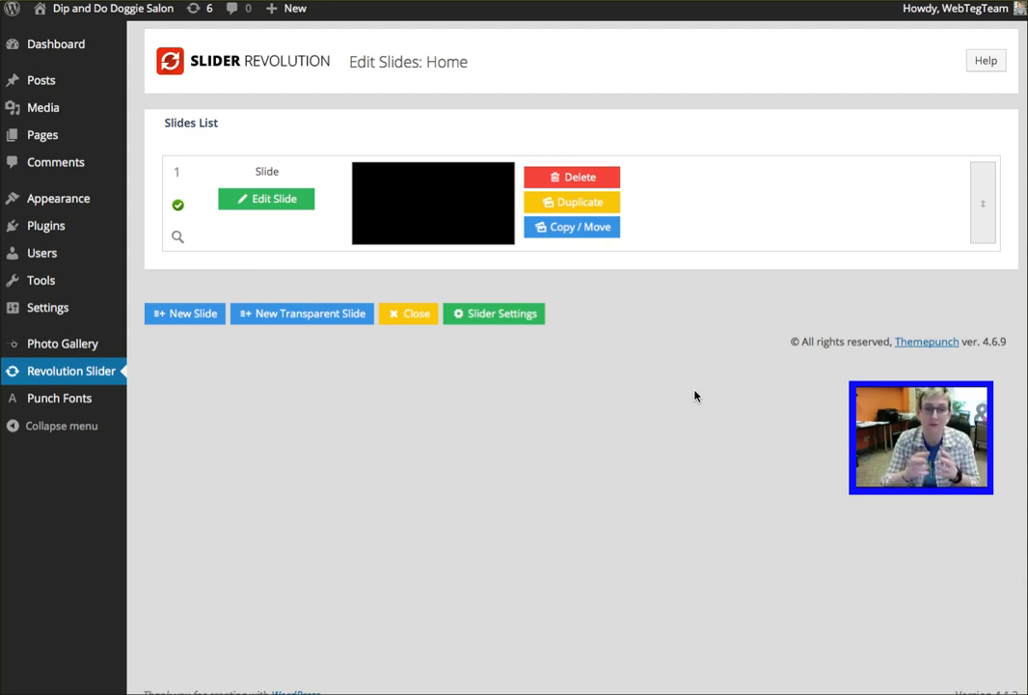
{"action": "left_click", "coordinate": [262, 204]}
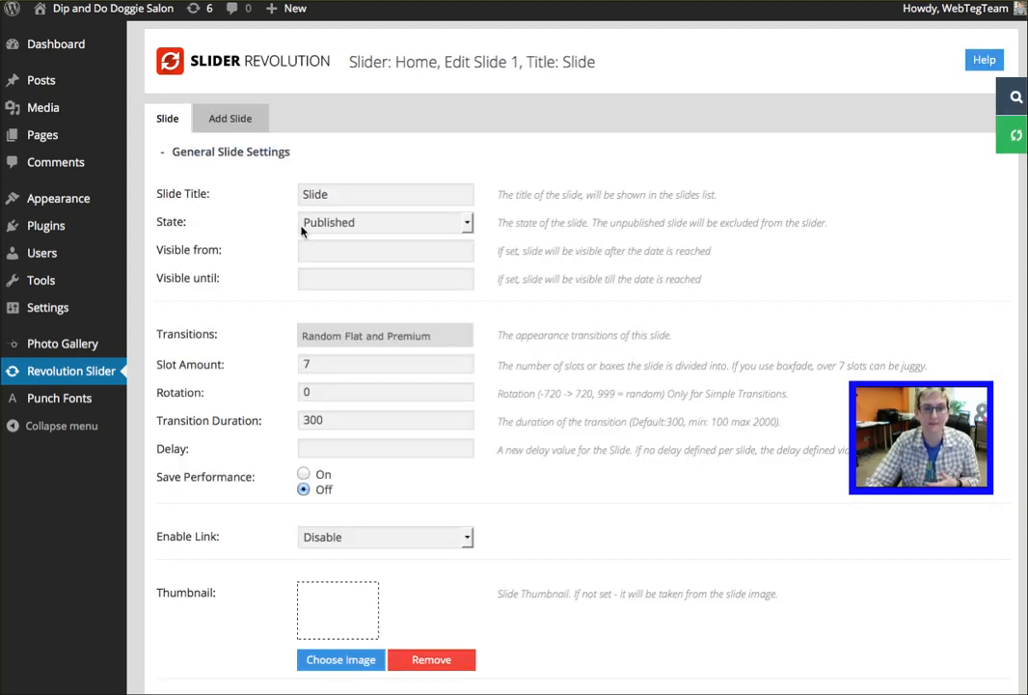
{"action": "scroll", "coordinate": [257, 245], "scroll_direction": "down", "scroll_amount": 6}
{"action": "scroll", "coordinate": [257, 245], "scroll_direction": "down", "scroll_amount": 4}
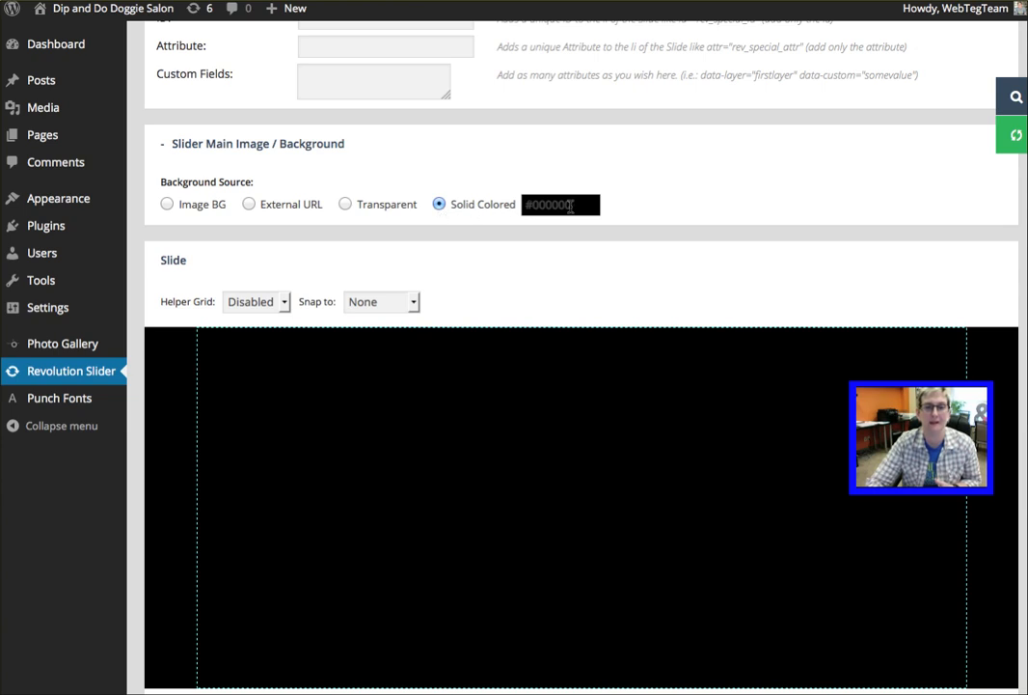
{"action": "left_click_drag", "start_coordinate": [533, 211], "coordinate": [585, 206]}
{"action": "left_click", "coordinate": [571, 237]}
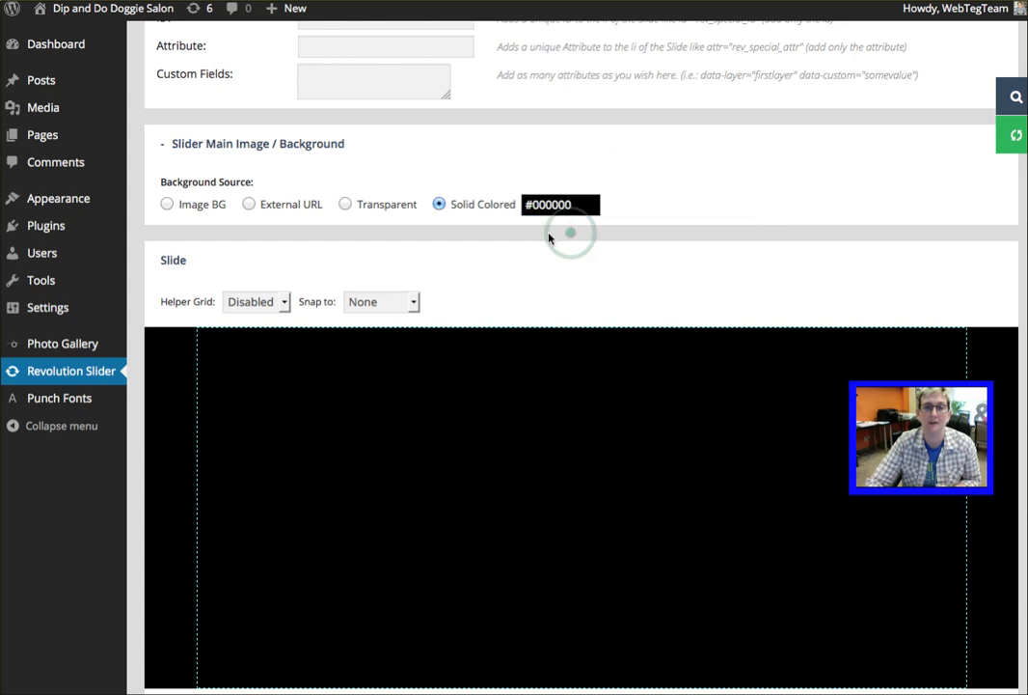
- Add an image layer to the slide using the "fiesta" dancers picture from the media library
{"action": "scroll", "coordinate": [323, 272], "scroll_direction": "down", "scroll_amount": 3}
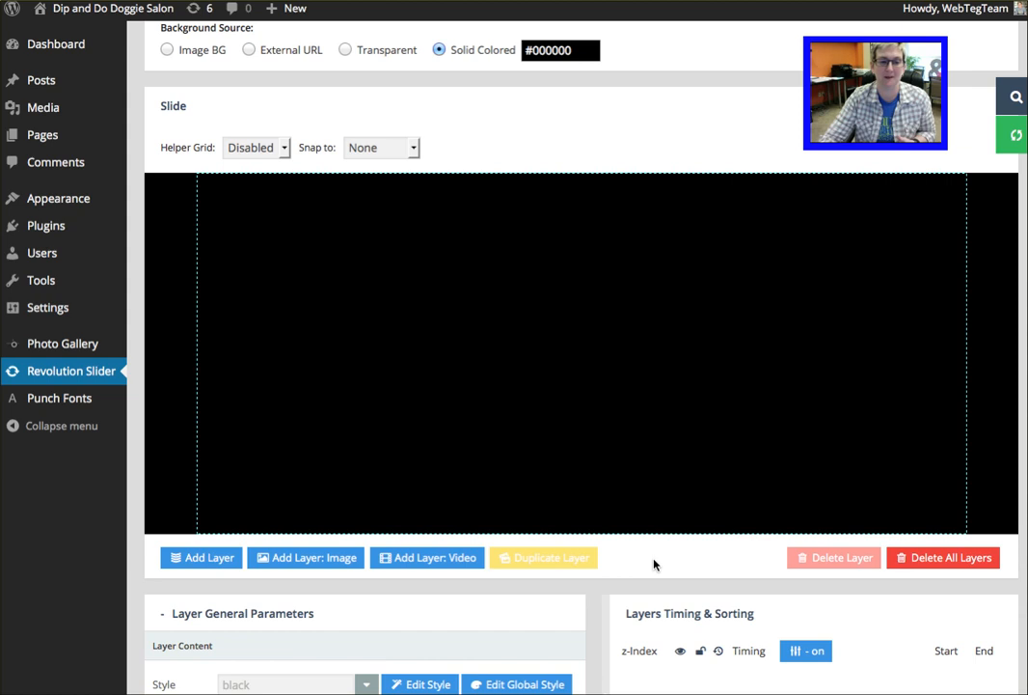
{"action": "left_click", "coordinate": [281, 564]}
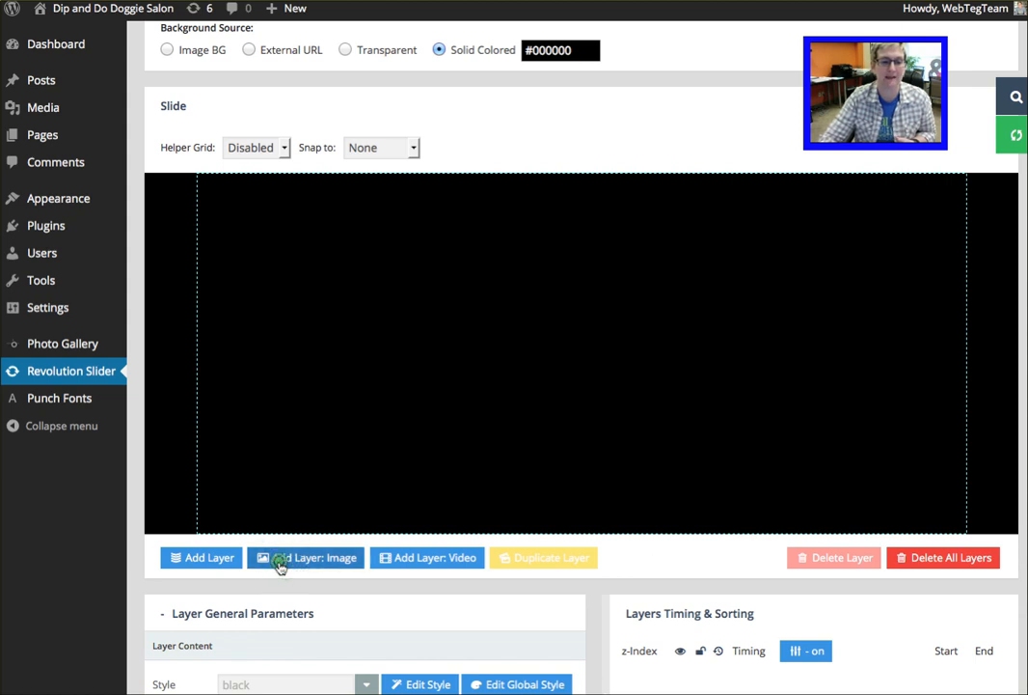
{"action": "left_click", "coordinate": [356, 217]}
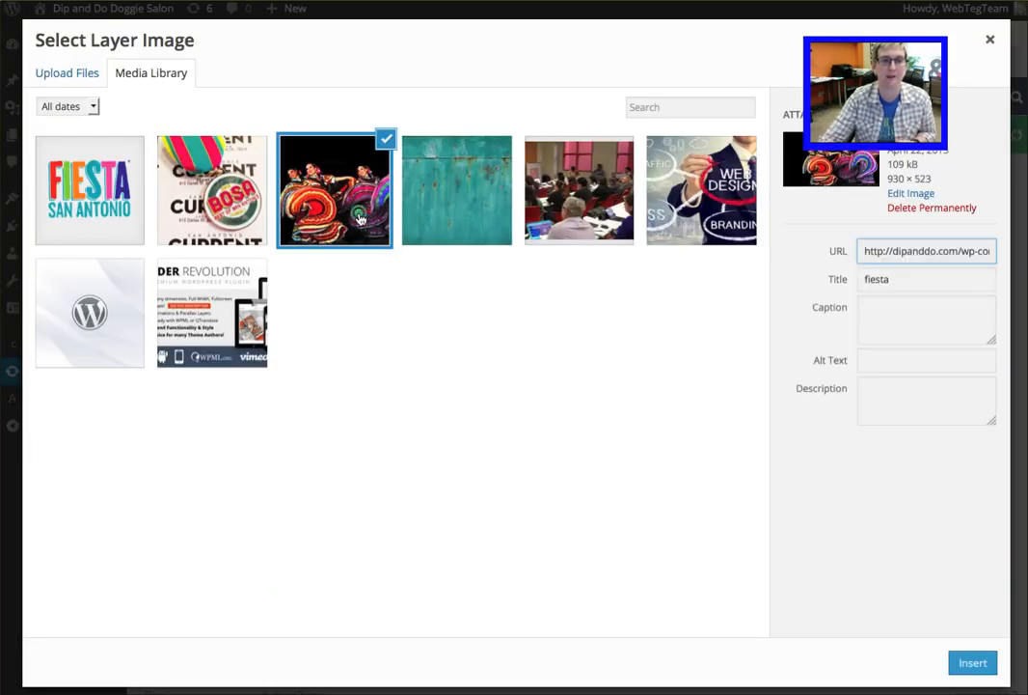
{"action": "left_click", "coordinate": [976, 666]}
- Scale the dancers image down to about 70 percent and place it against the right edge of the layers grid
{"action": "left_click_drag", "start_coordinate": [726, 399], "coordinate": [679, 331]}
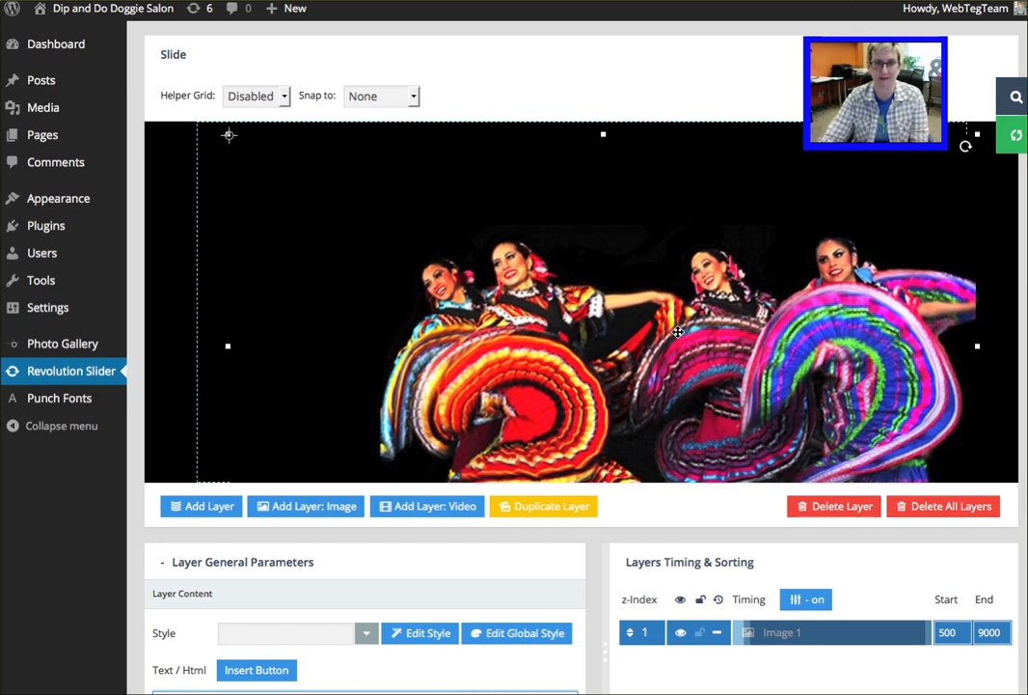
{"action": "left_click_drag", "start_coordinate": [678, 332], "coordinate": [669, 333]}
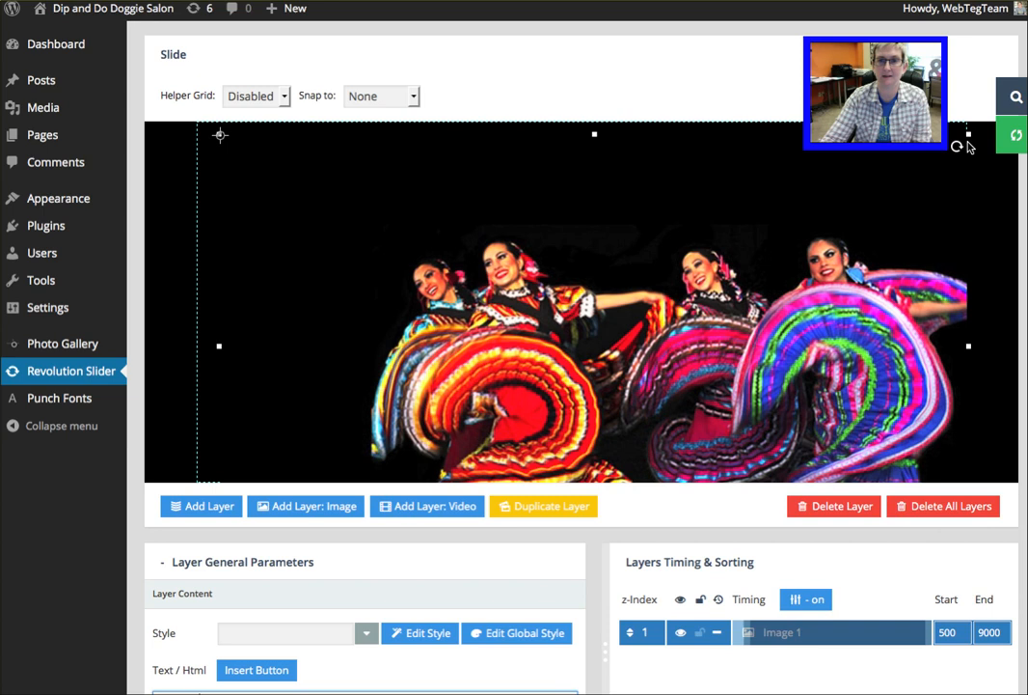
{"action": "left_click_drag", "start_coordinate": [970, 134], "coordinate": [721, 257]}
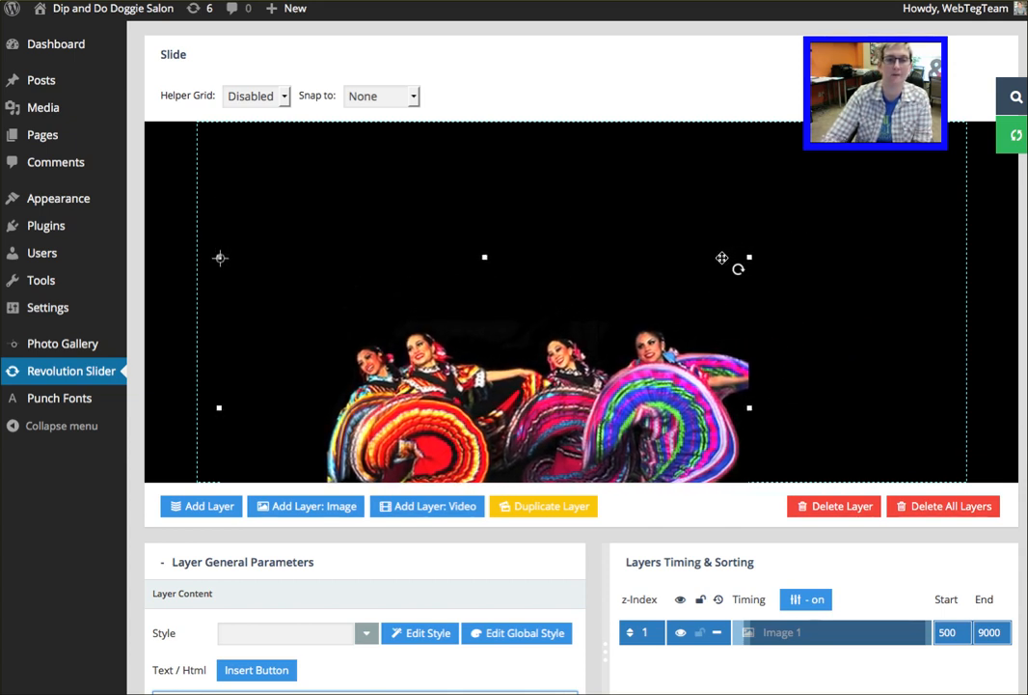
{"action": "left_click_drag", "start_coordinate": [624, 346], "coordinate": [746, 255]}
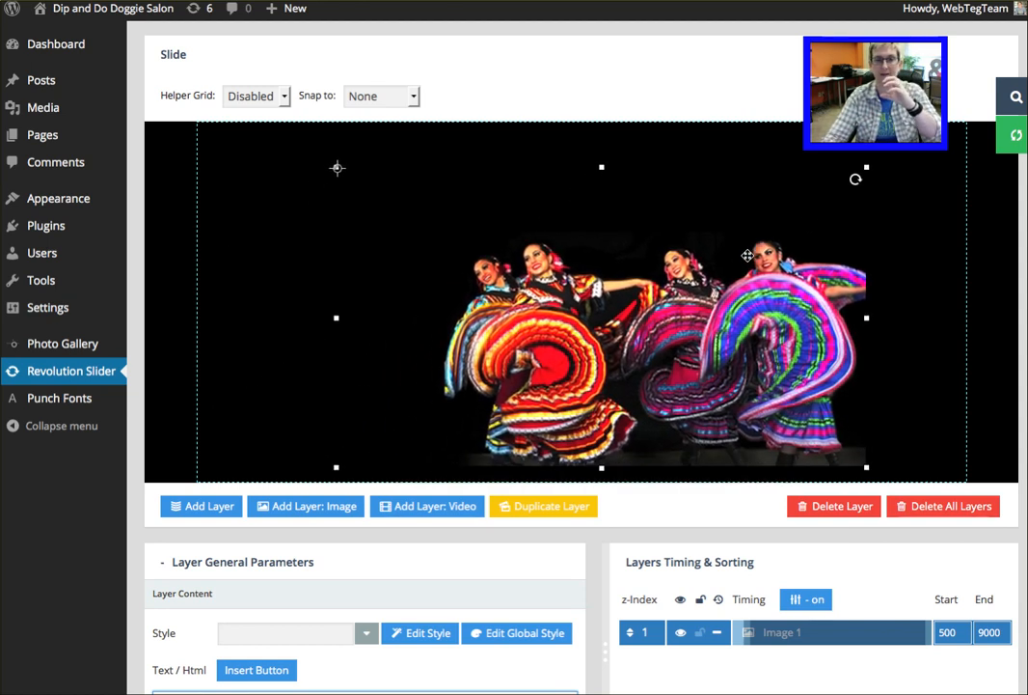
{"action": "left_click_drag", "start_coordinate": [751, 256], "coordinate": [849, 246]}
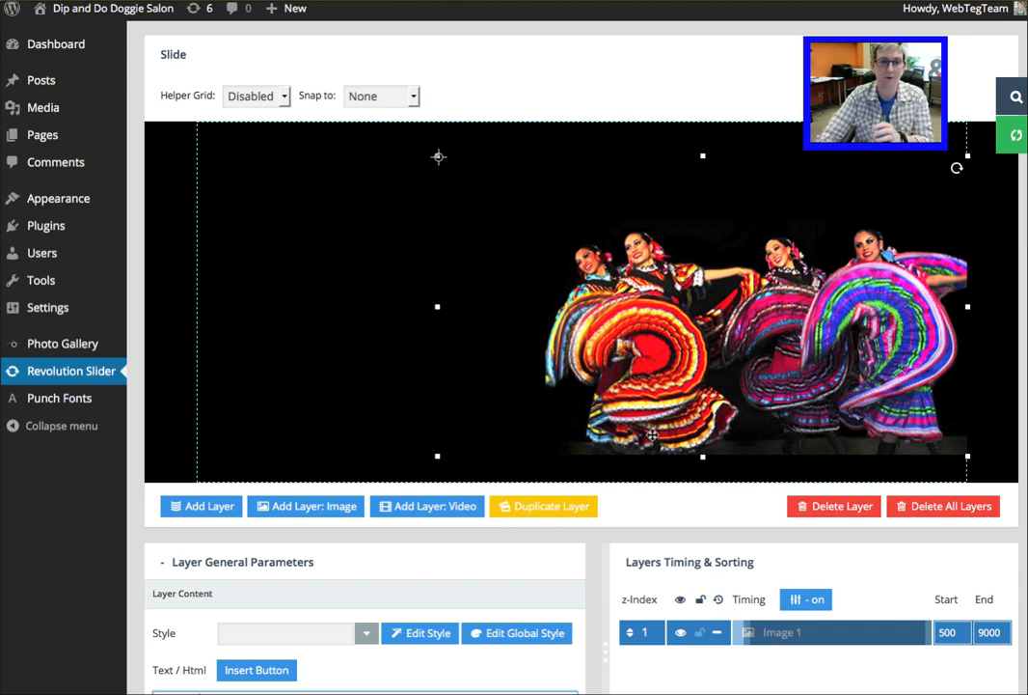
- Add a second image layer using the Fiesta San Antonio "logo" picture from the media library
{"action": "left_click", "coordinate": [285, 513]}
{"action": "left_click", "coordinate": [101, 224]}
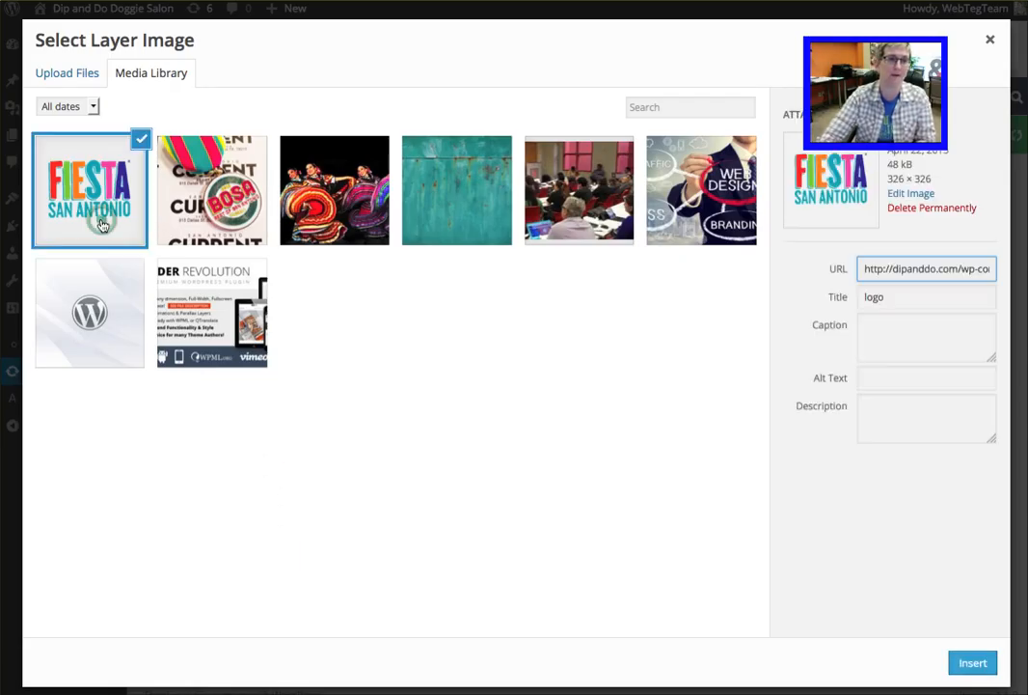
{"action": "left_click", "coordinate": [971, 663]}
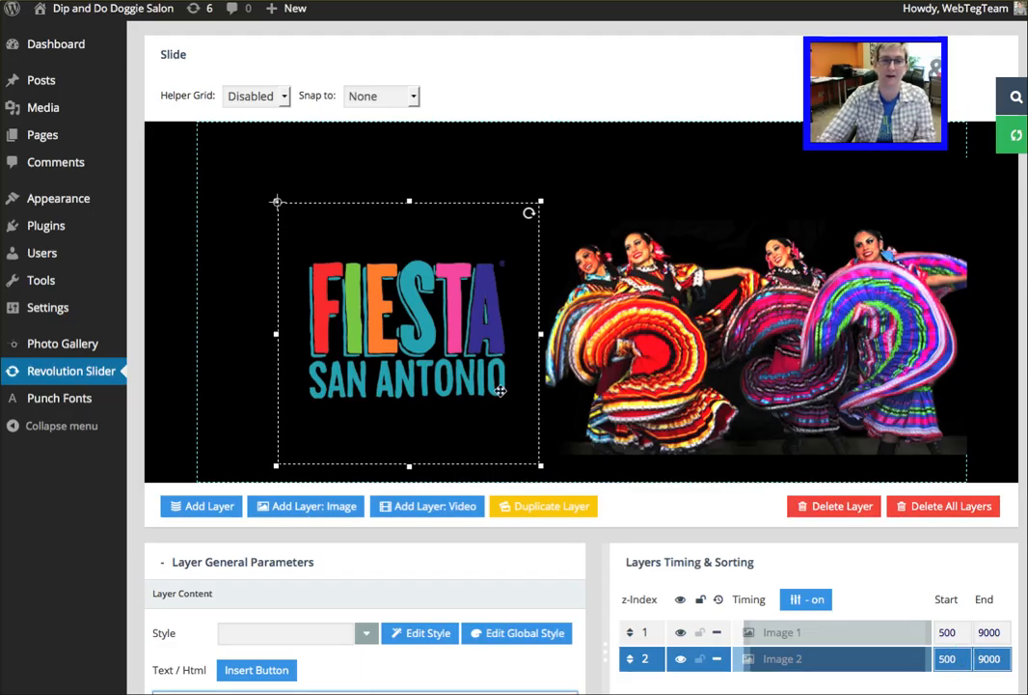
- Rotate the Fiesta San Antonio logo slightly counterclockwise and position it in the empty area beside the dancers
{"action": "left_click_drag", "start_coordinate": [489, 374], "coordinate": [455, 323]}
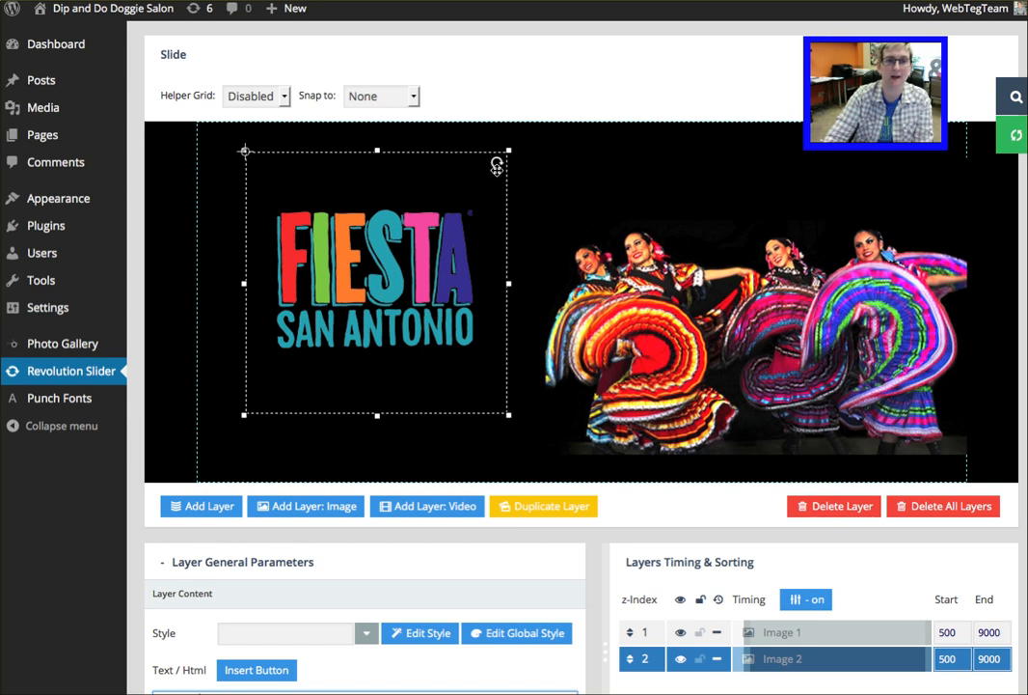
{"action": "left_click_drag", "start_coordinate": [497, 164], "coordinate": [454, 149]}
{"action": "left_click_drag", "start_coordinate": [438, 260], "coordinate": [499, 250]}
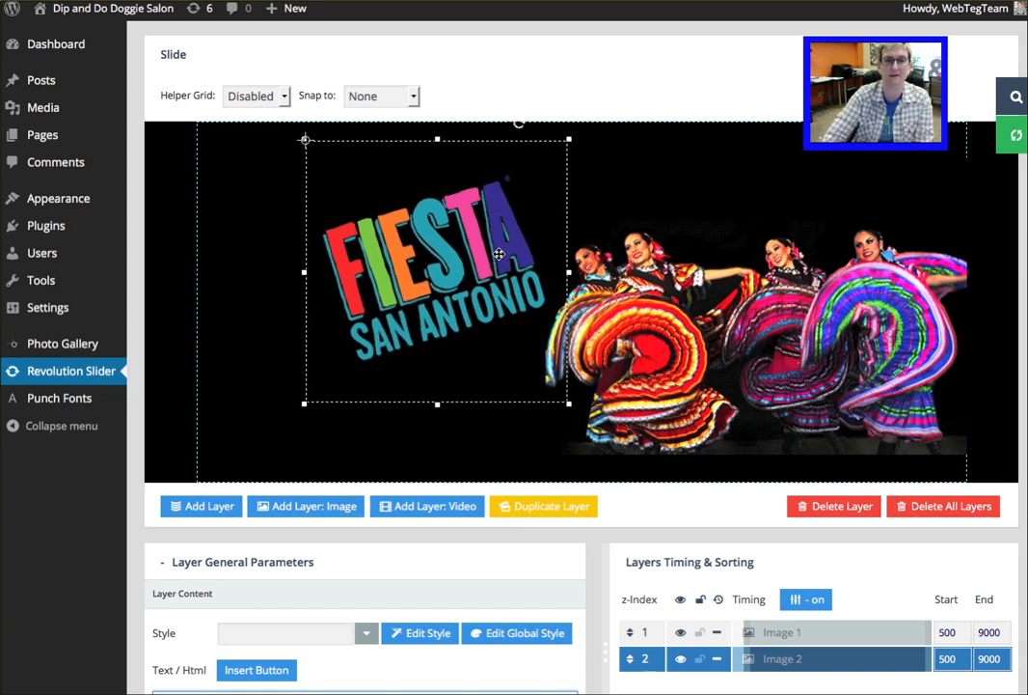
- Shift the dancers image slightly left and move the Fiesta logo up and left to about X 105, Y 5
{"action": "left_click_drag", "start_coordinate": [649, 345], "coordinate": [608, 344]}
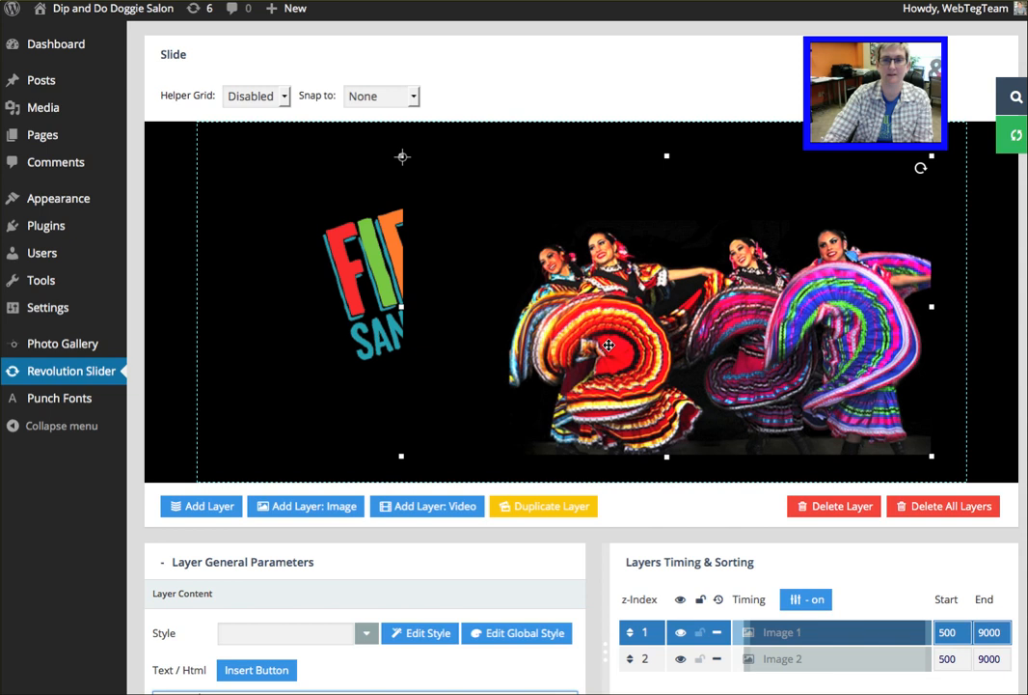
{"action": "left_click", "coordinate": [386, 283]}
{"action": "left_click_drag", "start_coordinate": [376, 317], "coordinate": [353, 301]}
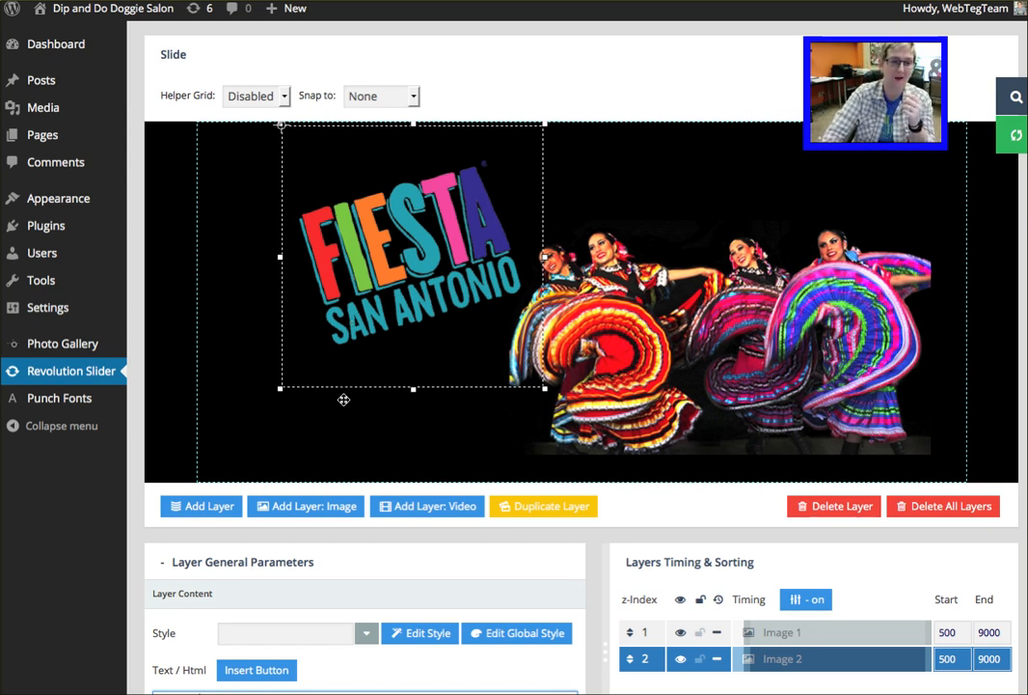
- Add a text layer to the slide and place it just below the Fiesta San Antonio logo
{"action": "scroll", "coordinate": [332, 426], "scroll_direction": "down", "scroll_amount": 1}
{"action": "scroll", "coordinate": [333, 426], "scroll_direction": "up", "scroll_amount": 1}
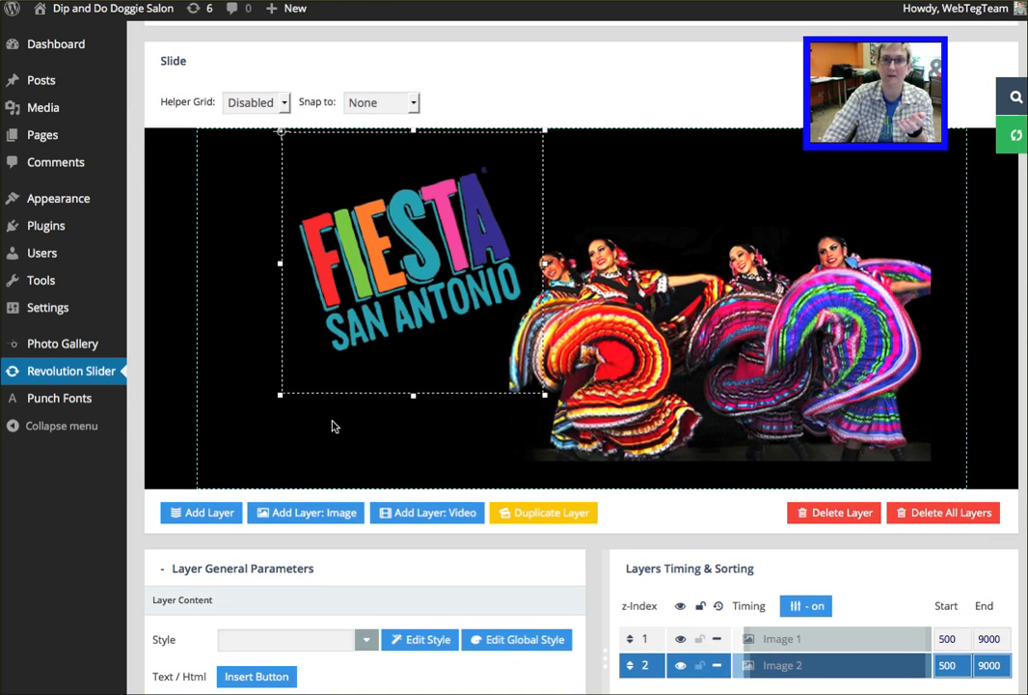
{"action": "scroll", "coordinate": [332, 426], "scroll_direction": "down", "scroll_amount": 3}
{"action": "scroll", "coordinate": [333, 425], "scroll_direction": "up", "scroll_amount": 1}
{"action": "scroll", "coordinate": [333, 424], "scroll_direction": "down", "scroll_amount": 2}
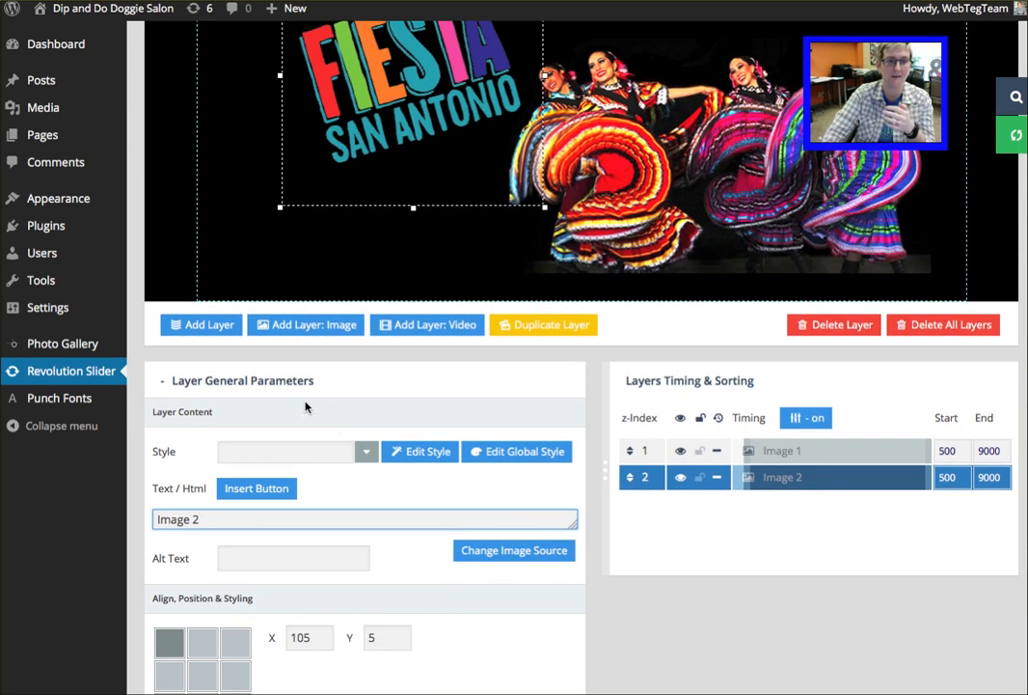
{"action": "scroll", "coordinate": [305, 407], "scroll_direction": "up", "scroll_amount": 3}
{"action": "left_click", "coordinate": [199, 452]}
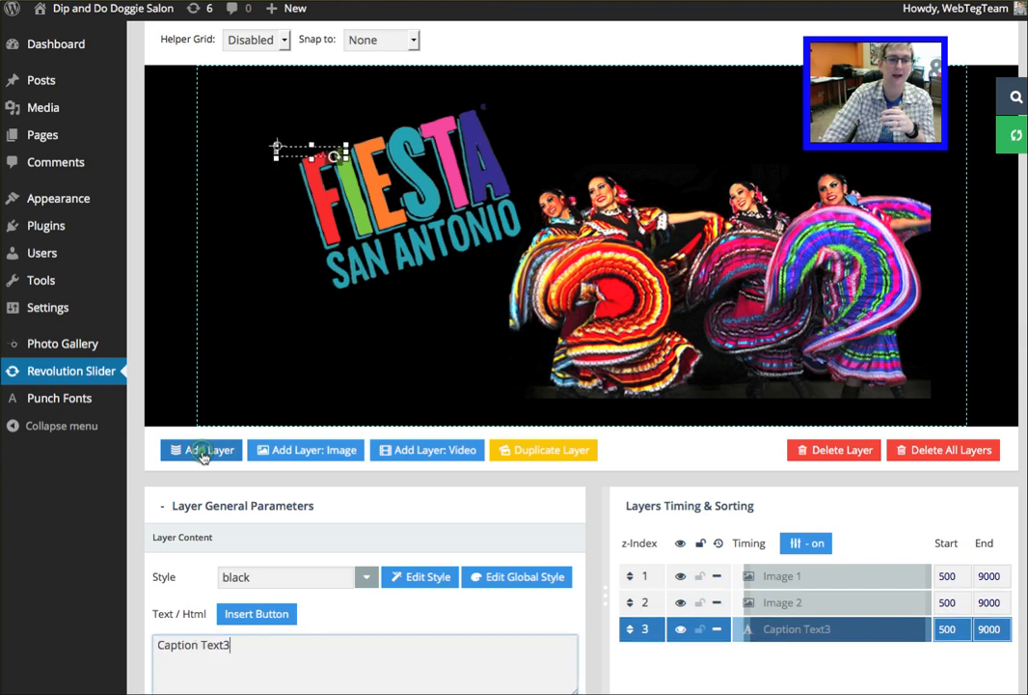
{"action": "left_click_drag", "start_coordinate": [290, 152], "coordinate": [395, 306]}
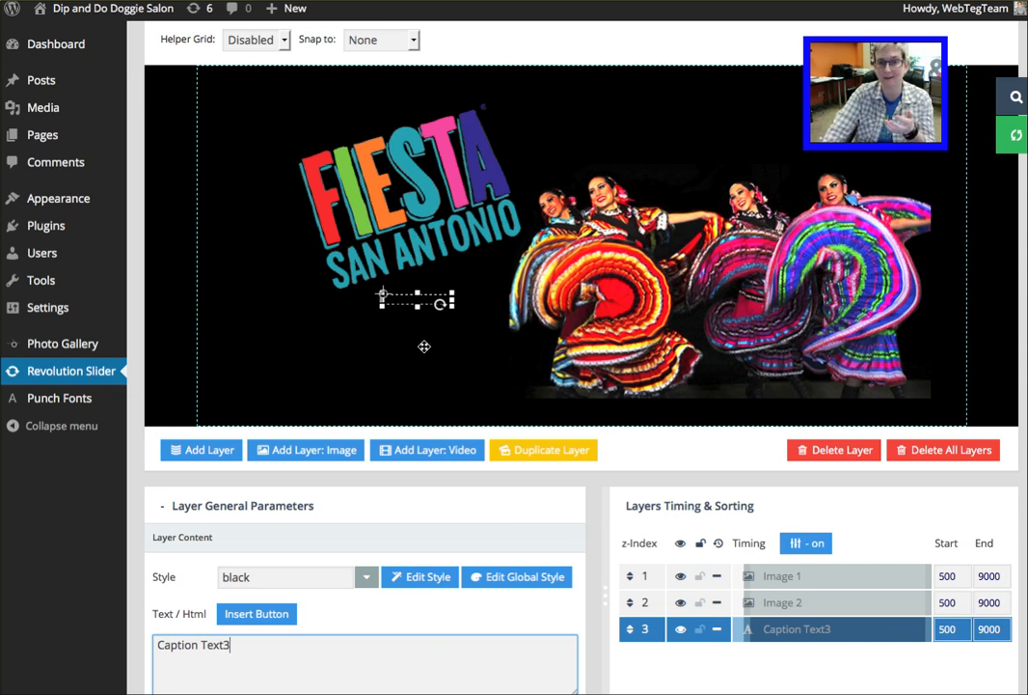
- Replace the new text layer's placeholder content with 2015
{"action": "scroll", "coordinate": [423, 345], "scroll_direction": "down", "scroll_amount": 2}
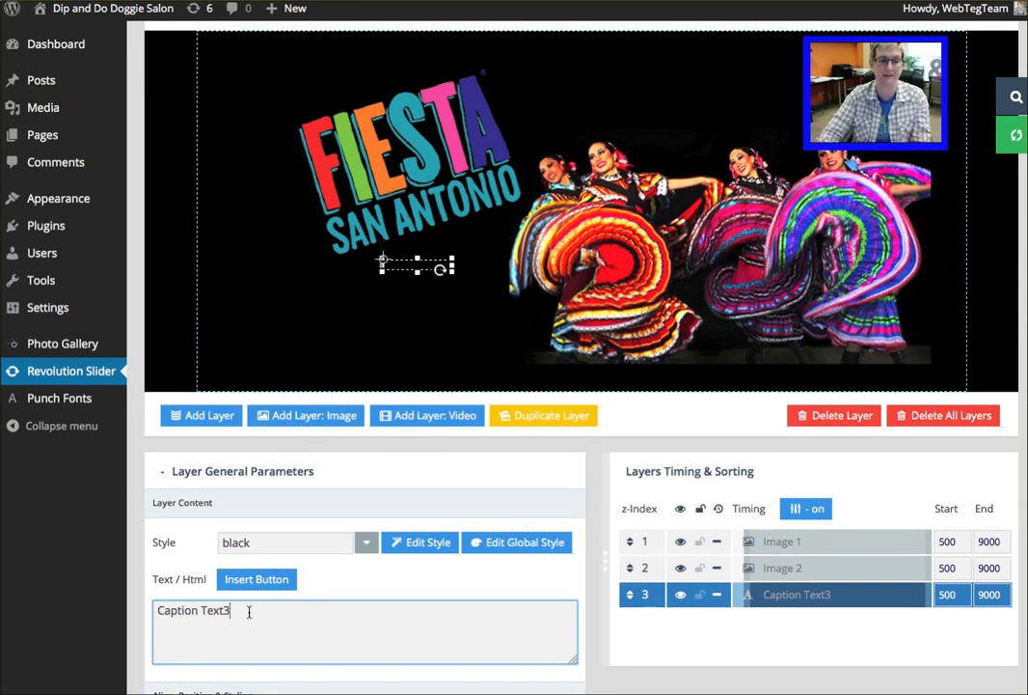
{"action": "left_click_drag", "start_coordinate": [249, 610], "coordinate": [153, 610]}
{"action": "type", "text": "2015"}
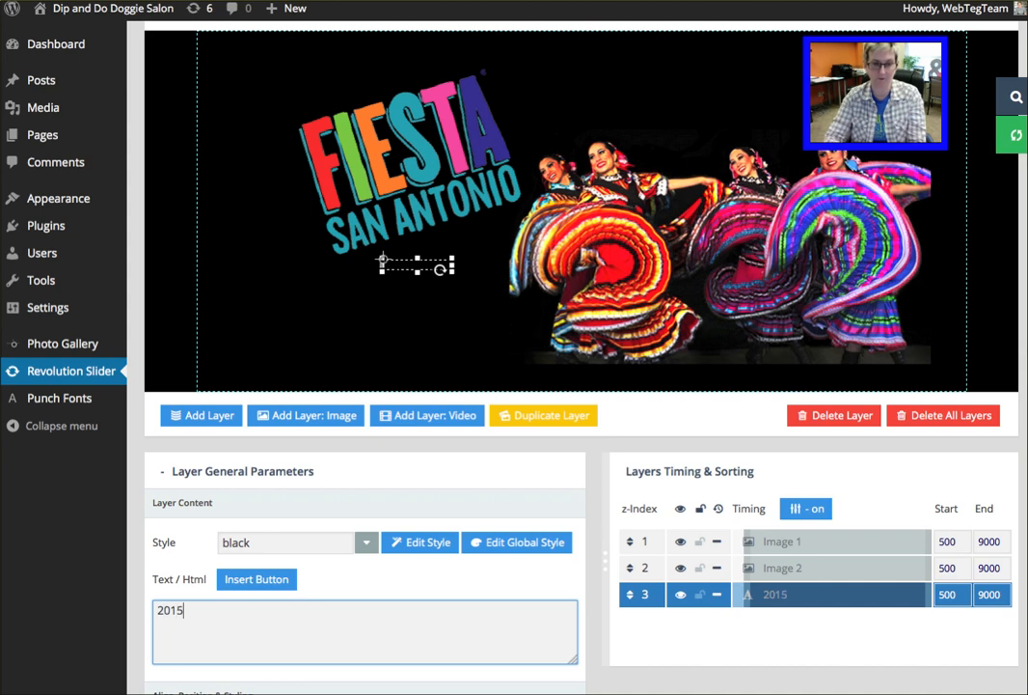
- Apply the large_bold_white style to the 2015 text, then tilt it counterclockwise under the logo at about X 217, Y 250
{"action": "left_click", "coordinate": [362, 546]}
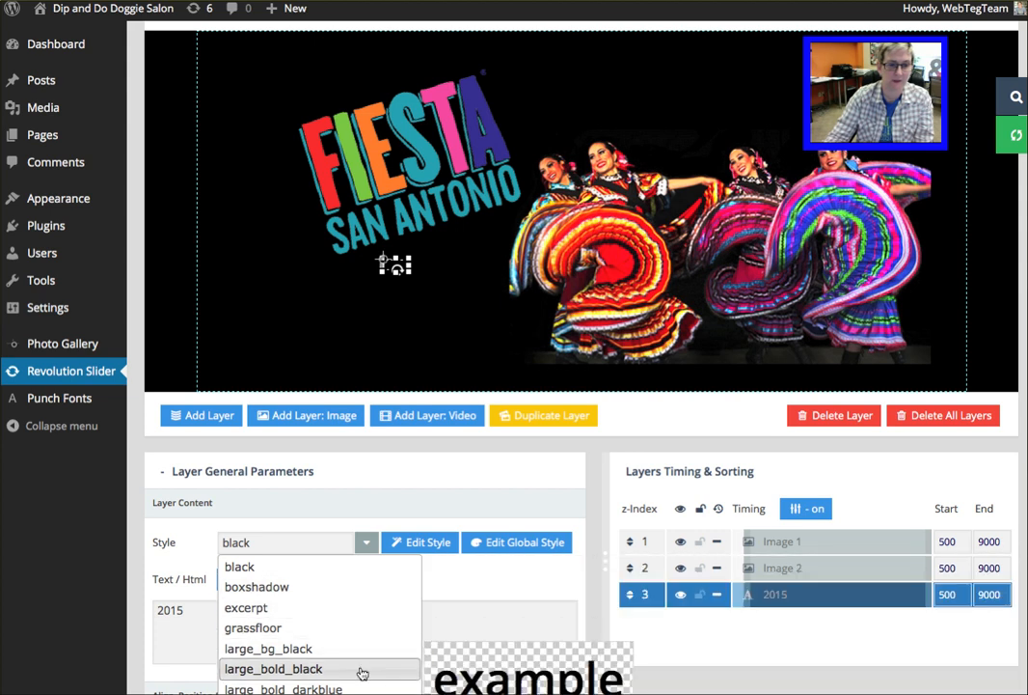
{"action": "scroll", "coordinate": [359, 665], "scroll_direction": "down", "scroll_amount": 3}
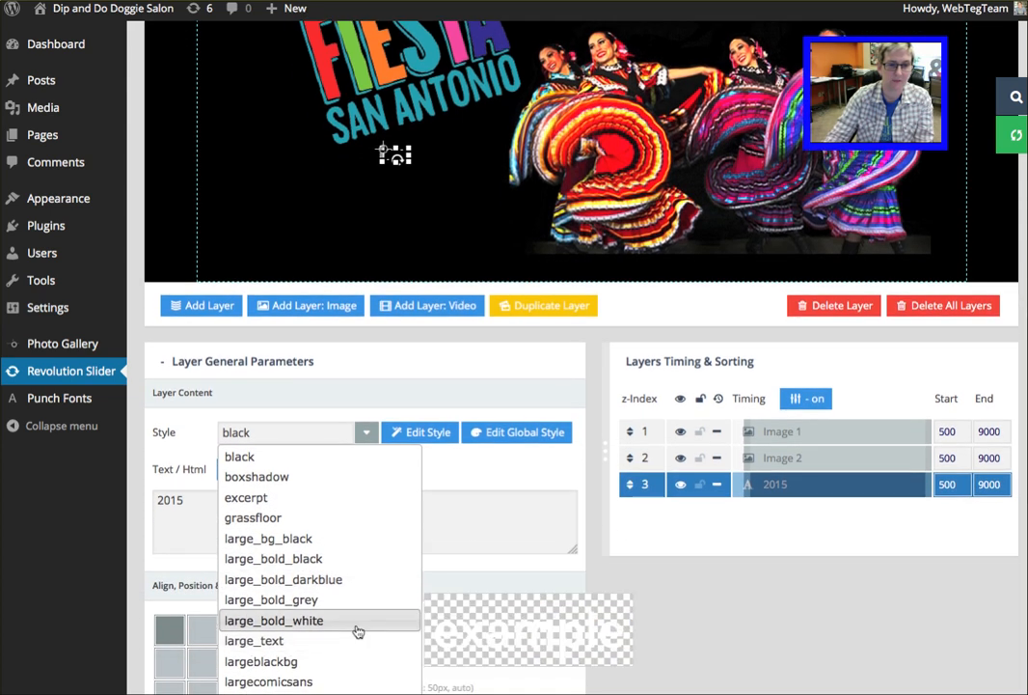
{"action": "left_click", "coordinate": [357, 627]}
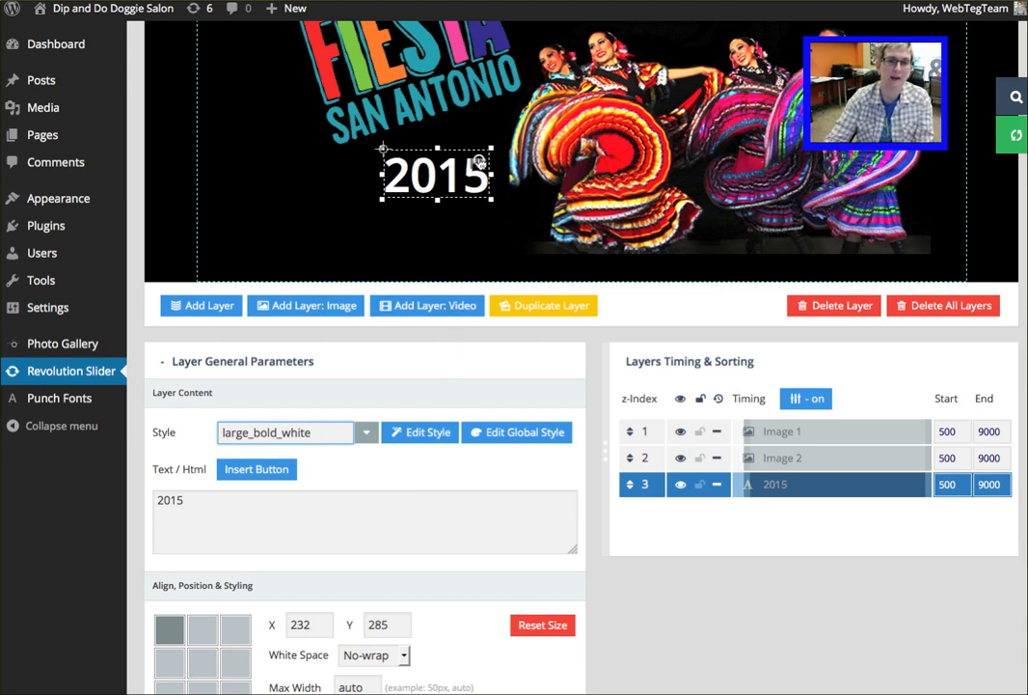
{"action": "left_click_drag", "start_coordinate": [479, 161], "coordinate": [403, 159]}
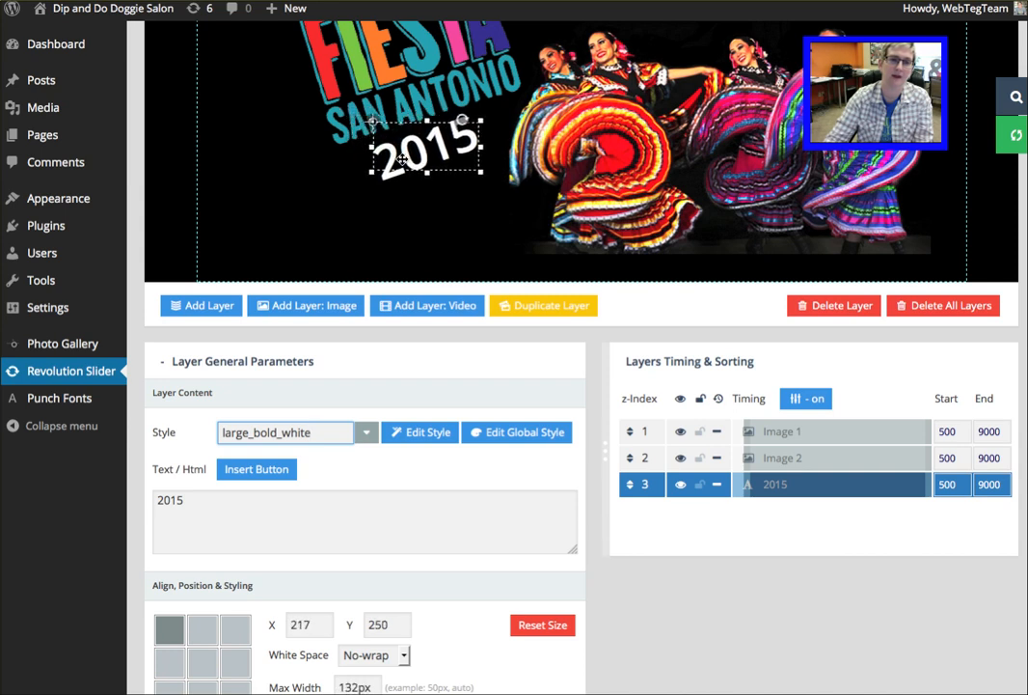
- Edit the 2015 text's style, setting the font size to 70px and the font family to "Comic Sans MS", cursive, sans-serif
{"action": "left_click", "coordinate": [415, 439]}
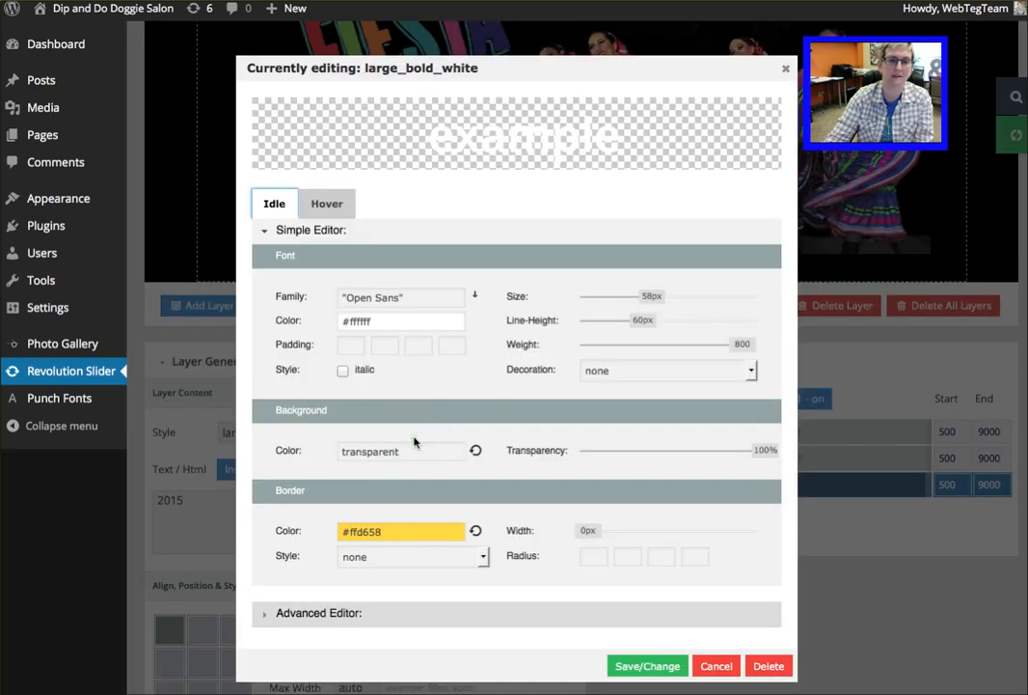
{"action": "left_click_drag", "start_coordinate": [649, 298], "coordinate": [659, 305]}
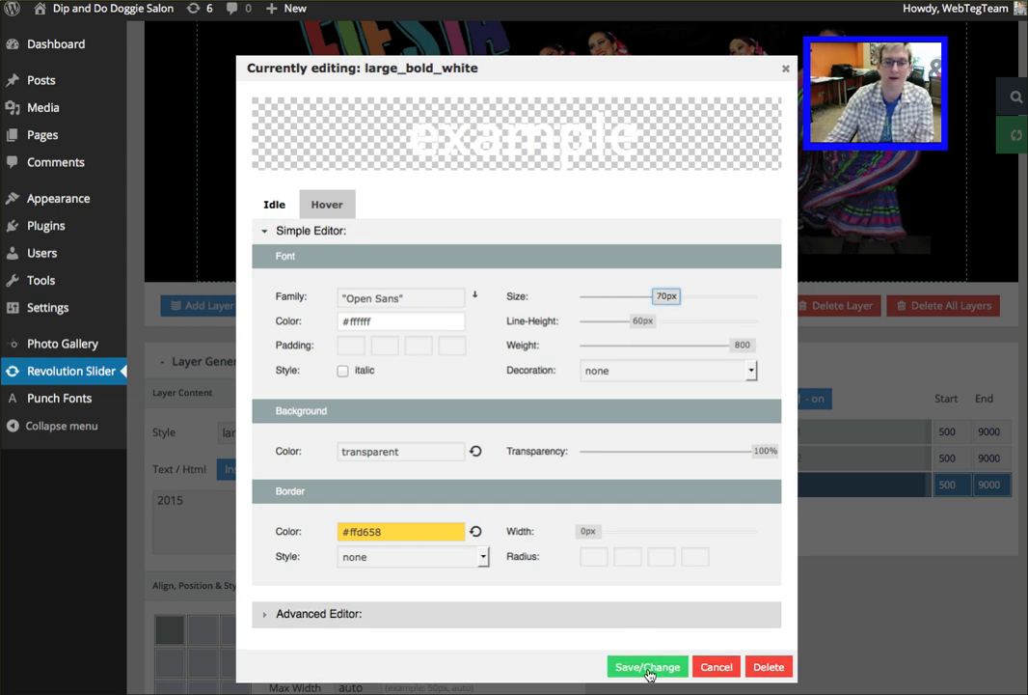
{"action": "left_click", "coordinate": [474, 298]}
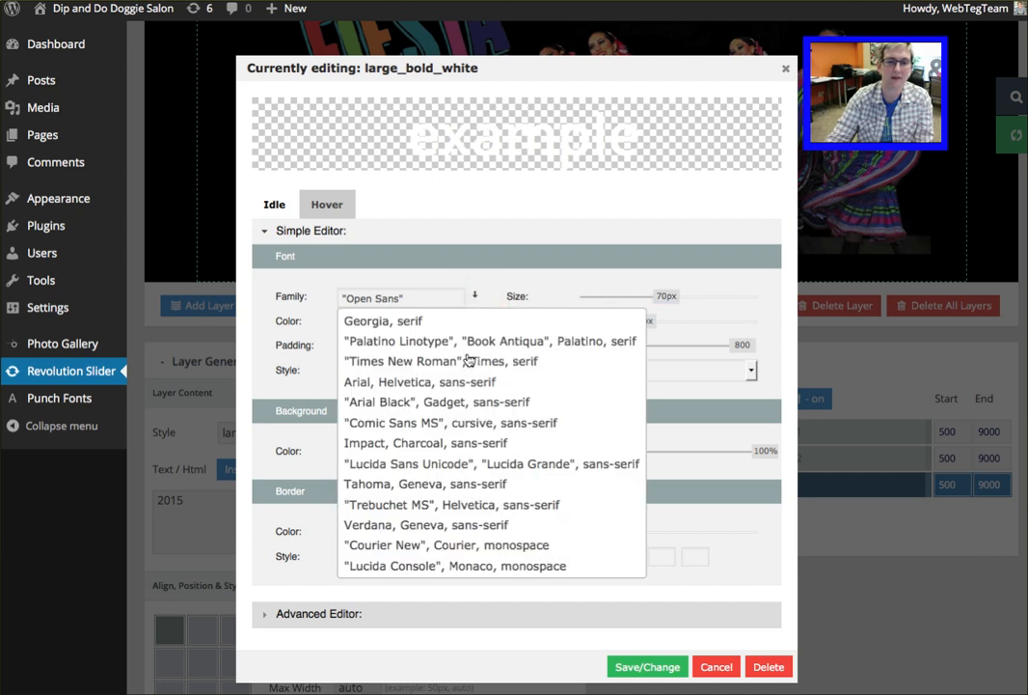
{"action": "left_click", "coordinate": [508, 424]}
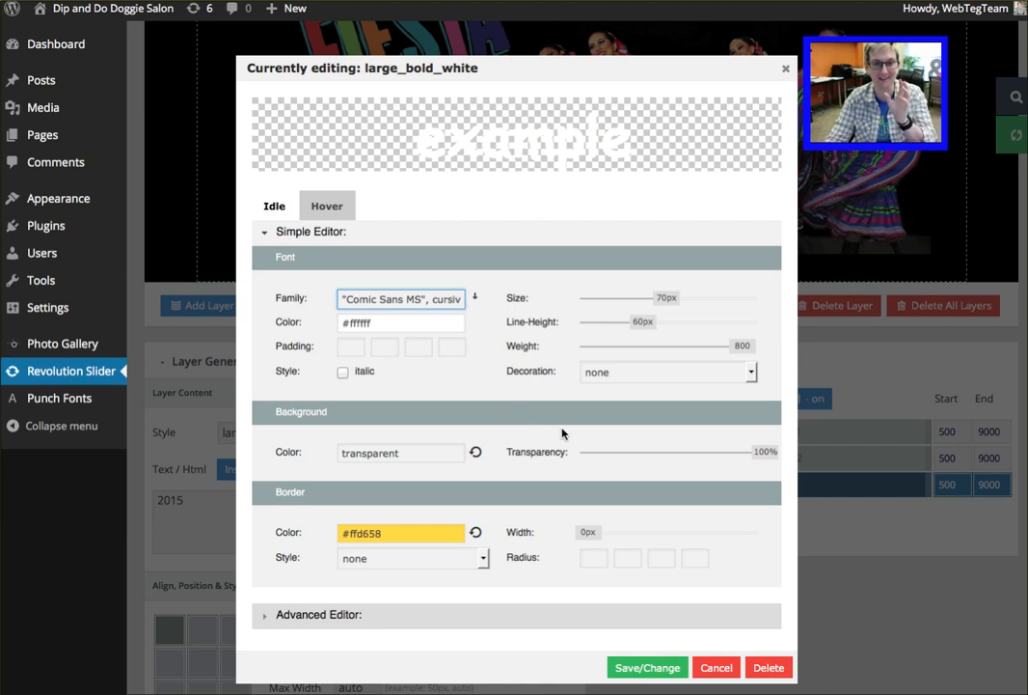
- Save the edited text style as a new class named large_comic
{"action": "left_click", "coordinate": [660, 667]}
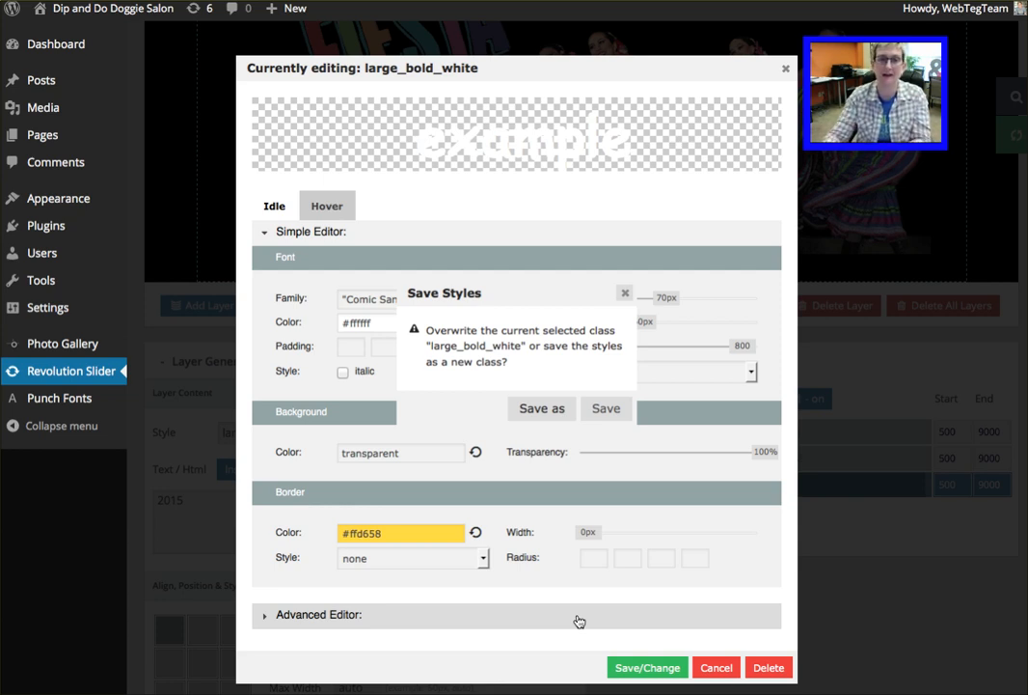
{"action": "left_click", "coordinate": [535, 418]}
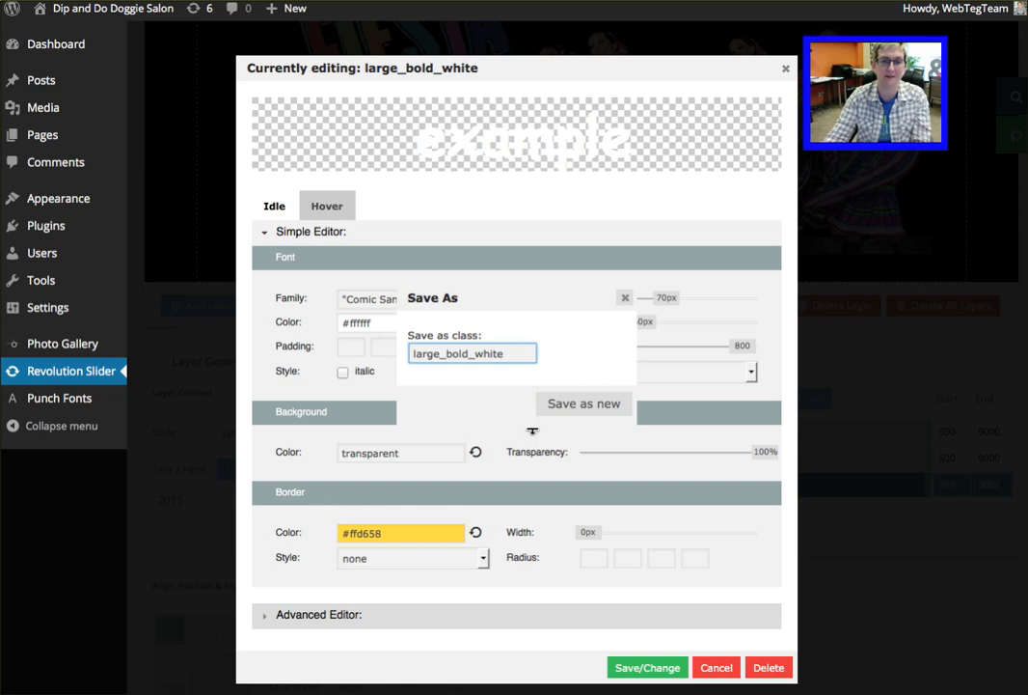
{"action": "double_click", "coordinate": [447, 353]}
{"action": "type", "text": "large_comic"}
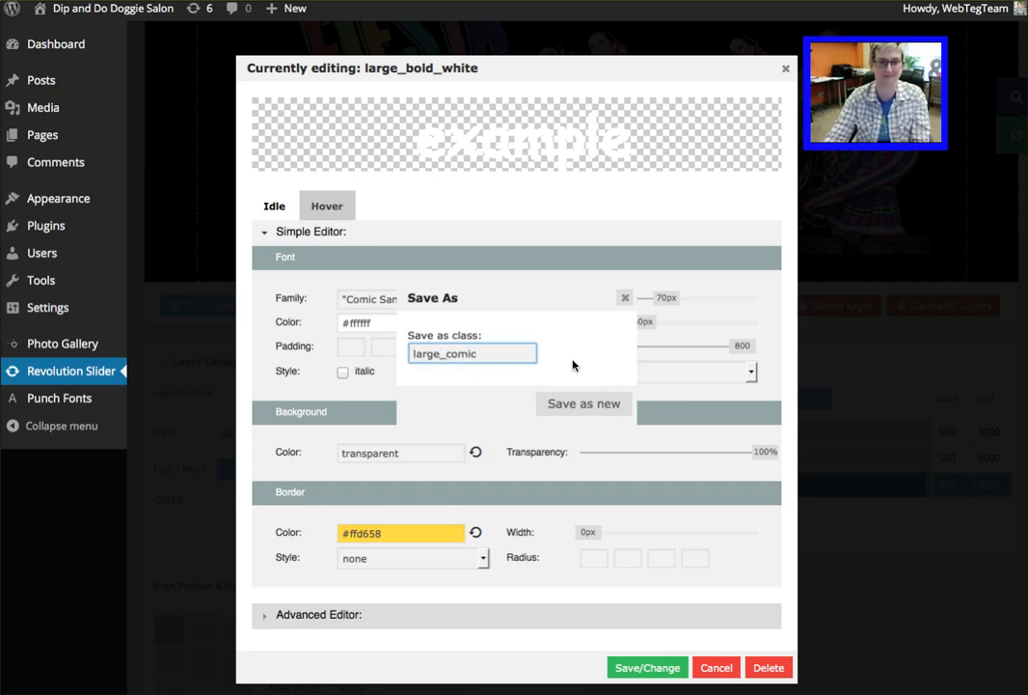
{"action": "left_click", "coordinate": [603, 405]}
- Preview the slide to check its layers, then close the preview
{"action": "scroll", "coordinate": [610, 462], "scroll_direction": "up", "scroll_amount": 2}
{"action": "scroll", "coordinate": [609, 462], "scroll_direction": "up", "scroll_amount": 1}
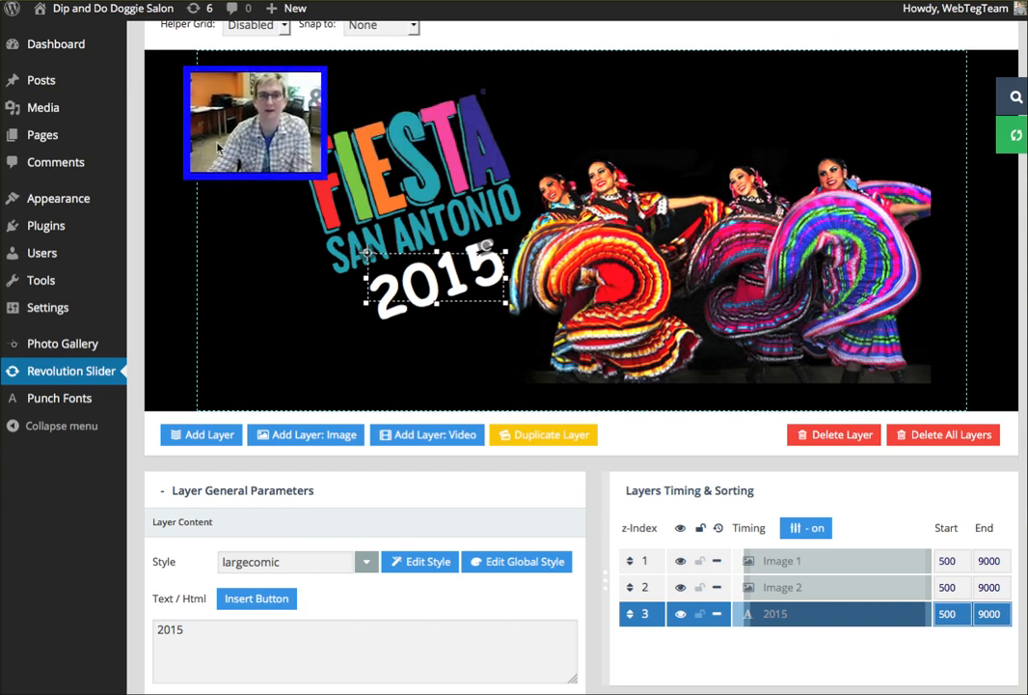
{"action": "left_click", "coordinate": [1014, 99]}
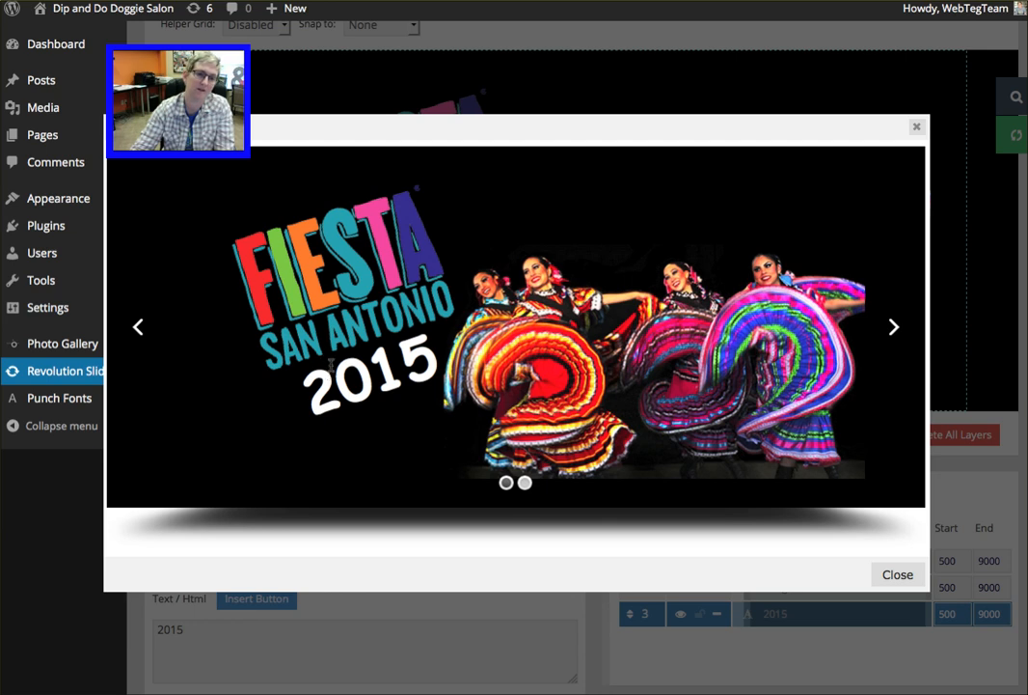
{"action": "left_click", "coordinate": [917, 127]}
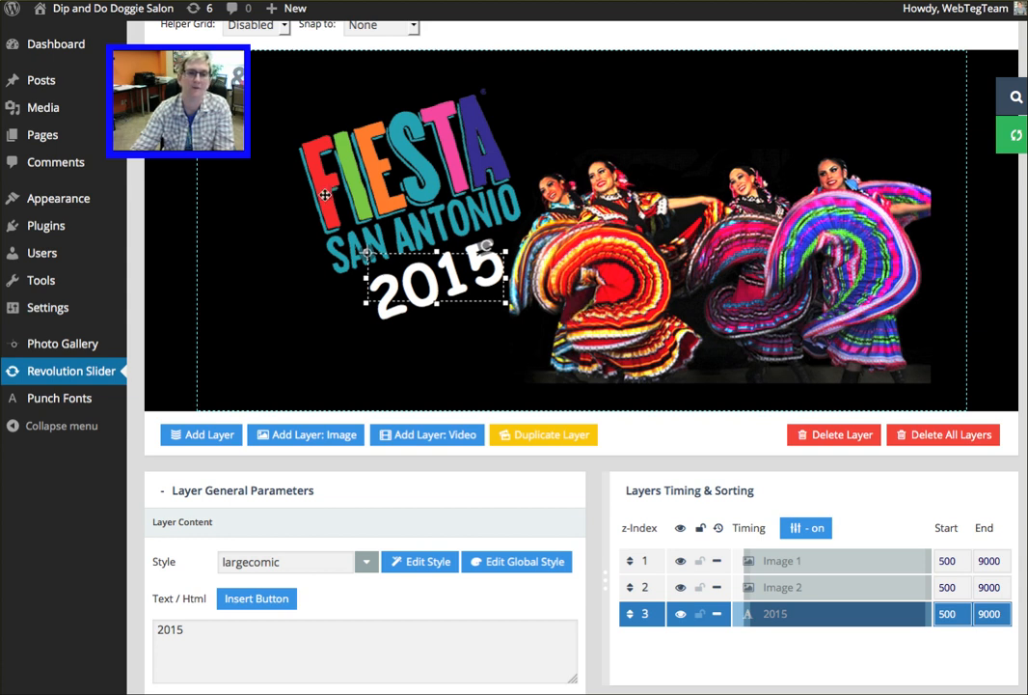
- Set the start animation of the dancers image layer to Short from Right
{"action": "left_click", "coordinate": [648, 264]}
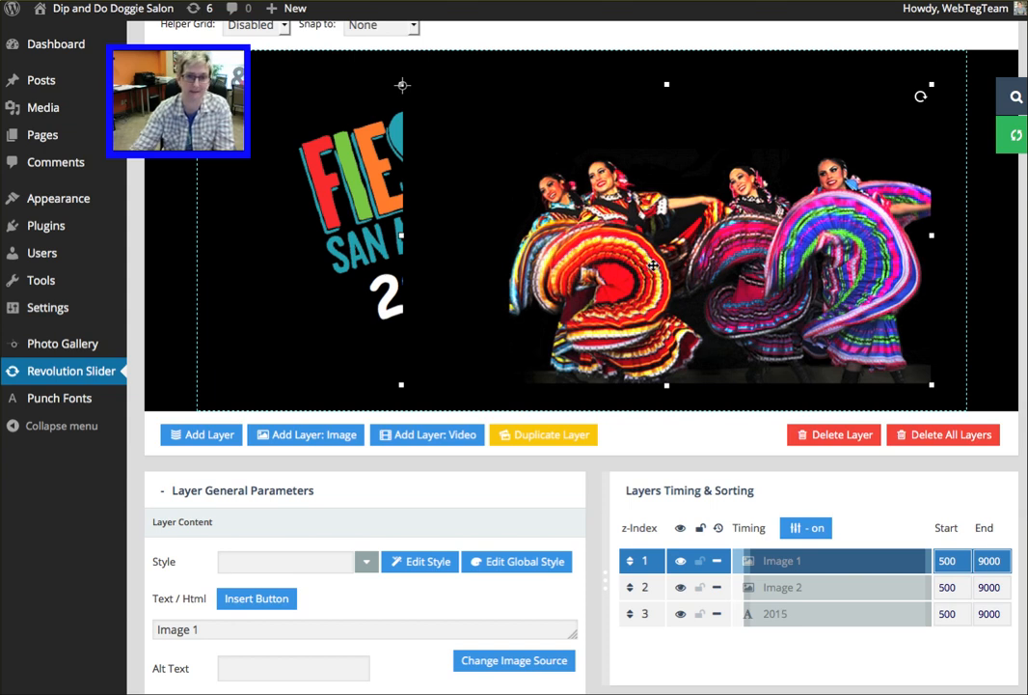
{"action": "scroll", "coordinate": [575, 241], "scroll_direction": "down", "scroll_amount": 8}
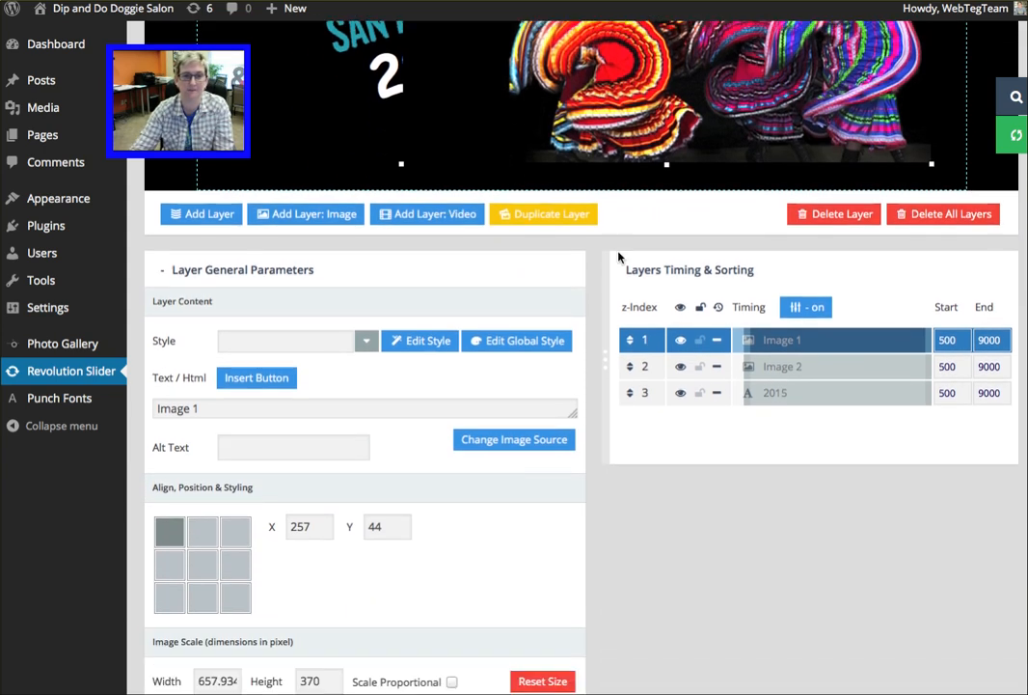
{"action": "scroll", "coordinate": [620, 257], "scroll_direction": "up", "scroll_amount": 1}
{"action": "scroll", "coordinate": [620, 254], "scroll_direction": "down", "scroll_amount": 5}
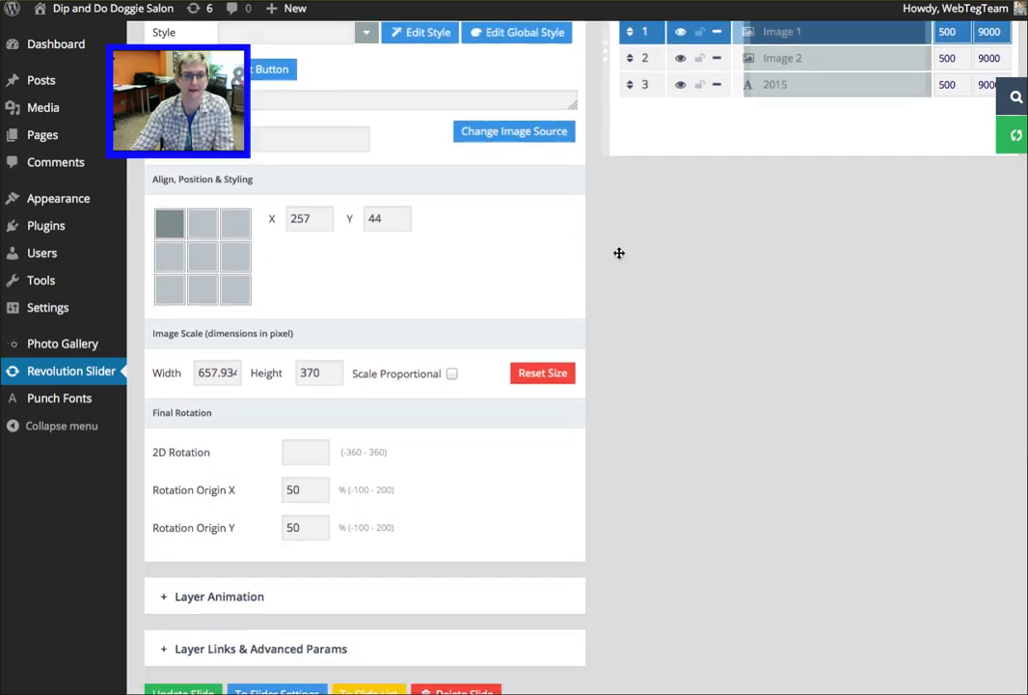
{"action": "left_click", "coordinate": [378, 509]}
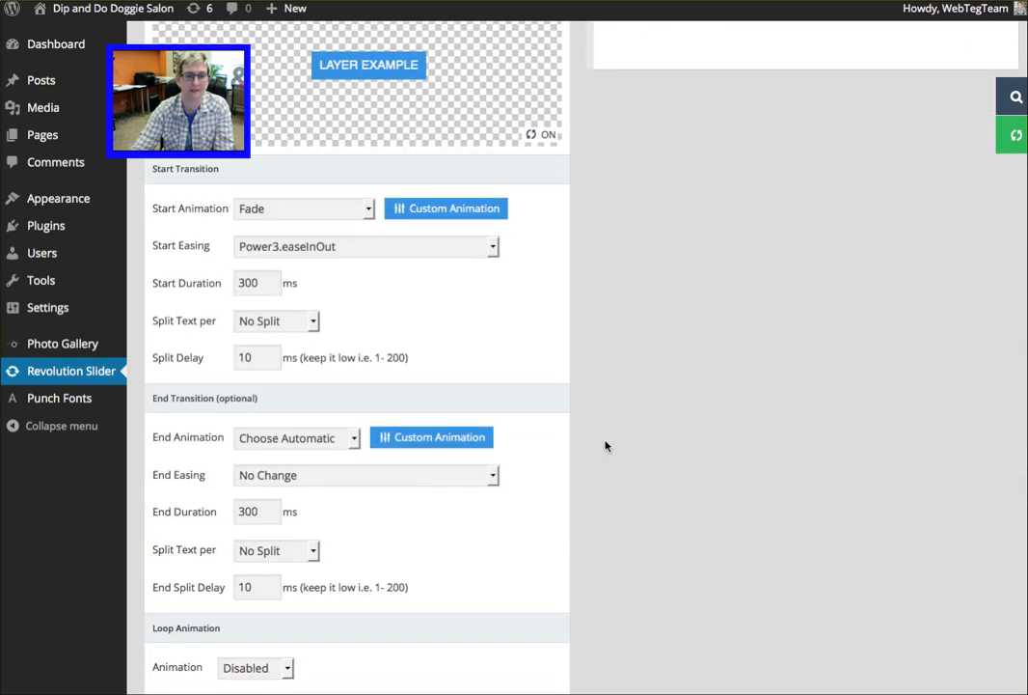
{"action": "scroll", "coordinate": [574, 436], "scroll_direction": "down", "scroll_amount": 2}
{"action": "left_click", "coordinate": [311, 231]}
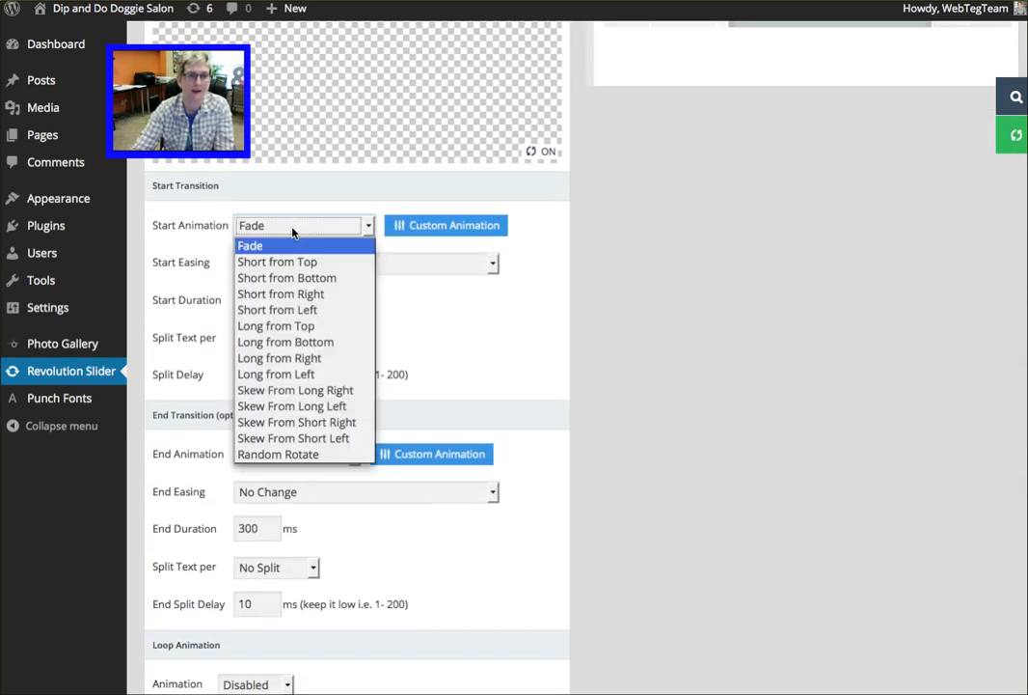
{"action": "left_click", "coordinate": [334, 294]}
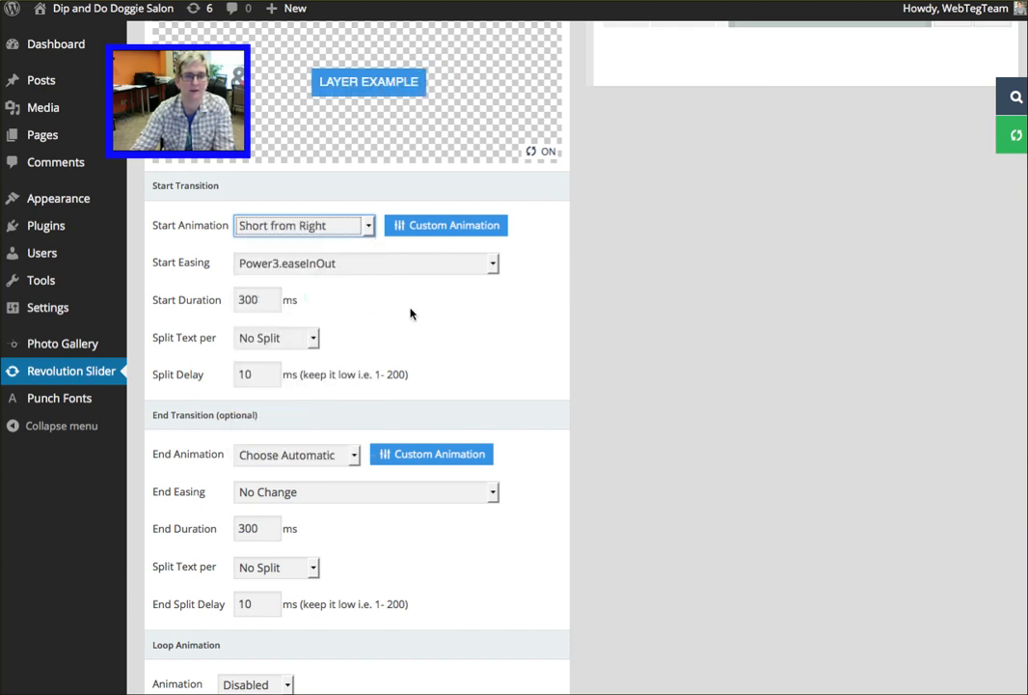
- Set the start animation of the Fiesta San Antonio logo layer to Long from Left
{"action": "scroll", "coordinate": [436, 315], "scroll_direction": "up", "scroll_amount": 2}
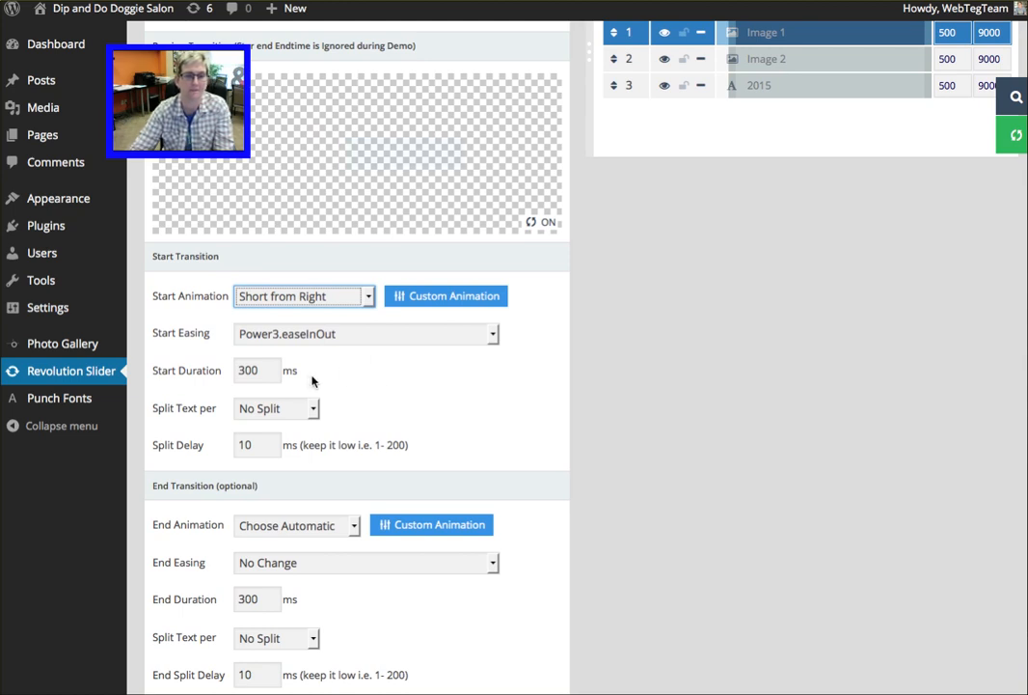
{"action": "scroll", "coordinate": [459, 384], "scroll_direction": "up", "scroll_amount": 2}
{"action": "scroll", "coordinate": [551, 386], "scroll_direction": "up", "scroll_amount": 6}
{"action": "scroll", "coordinate": [556, 391], "scroll_direction": "down", "scroll_amount": 4}
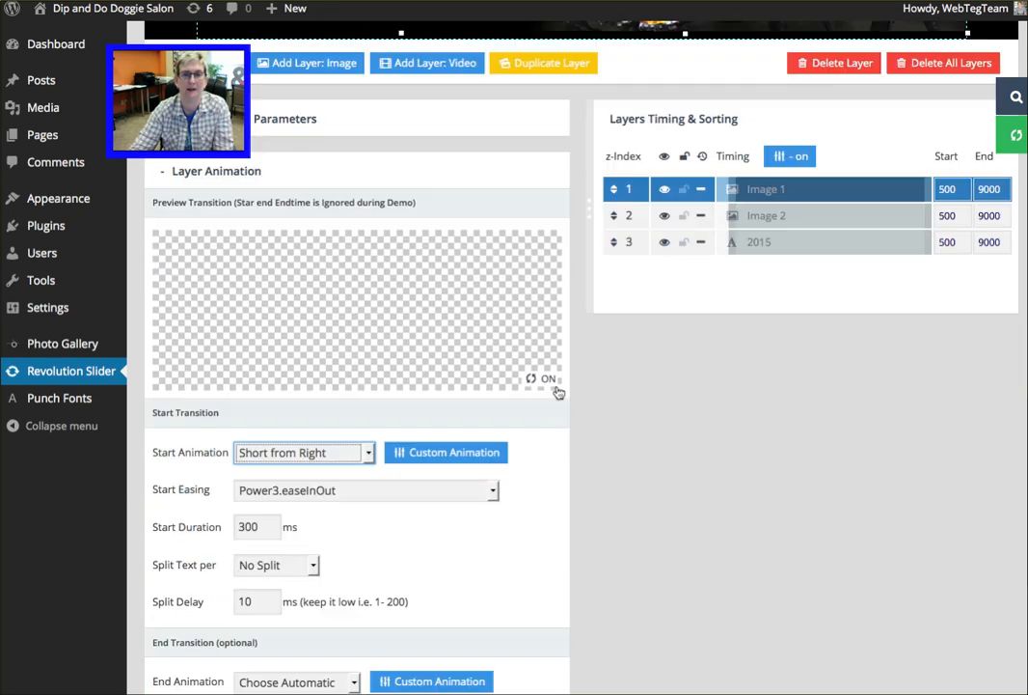
{"action": "scroll", "coordinate": [558, 391], "scroll_direction": "down", "scroll_amount": 2}
{"action": "scroll", "coordinate": [557, 390], "scroll_direction": "up", "scroll_amount": 10}
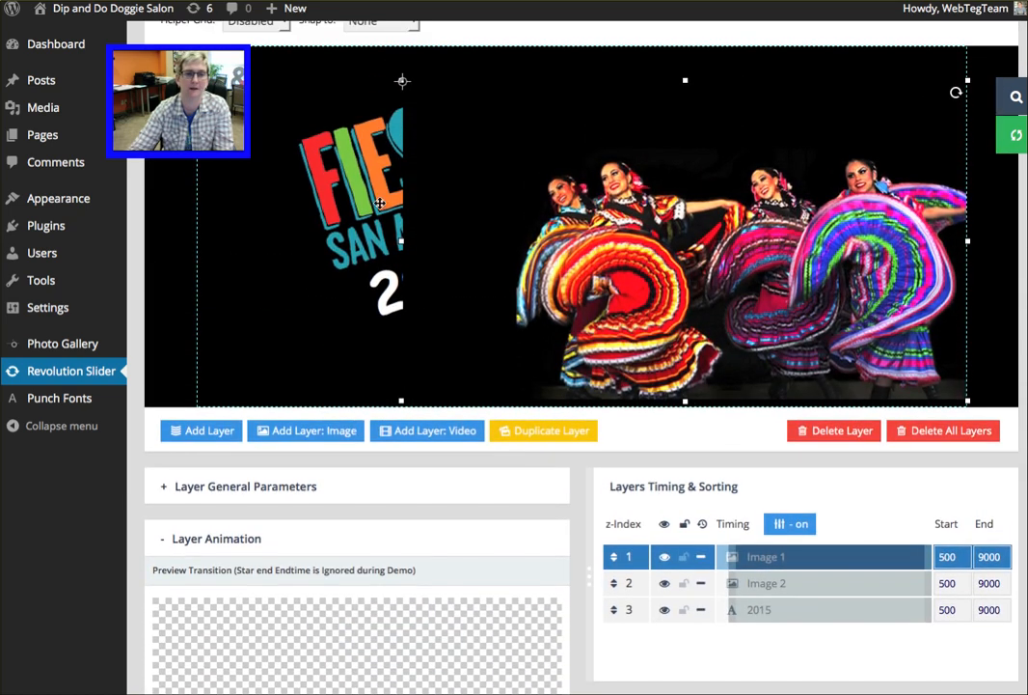
{"action": "left_click", "coordinate": [419, 251]}
{"action": "scroll", "coordinate": [481, 355], "scroll_direction": "down", "scroll_amount": 4}
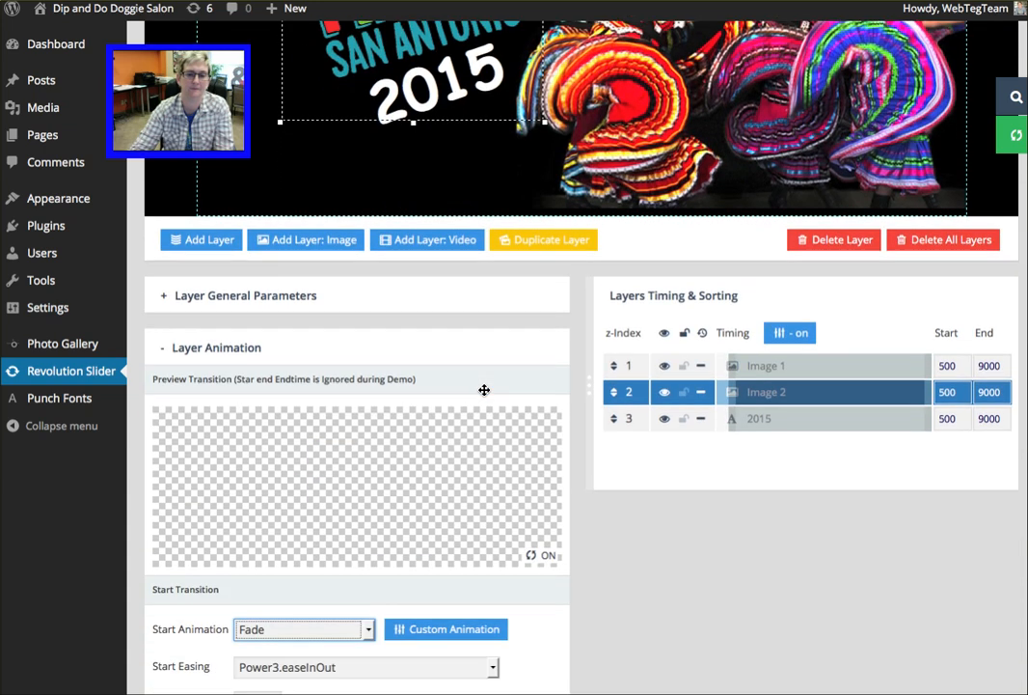
{"action": "scroll", "coordinate": [482, 390], "scroll_direction": "down", "scroll_amount": 4}
{"action": "left_click", "coordinate": [366, 422]}
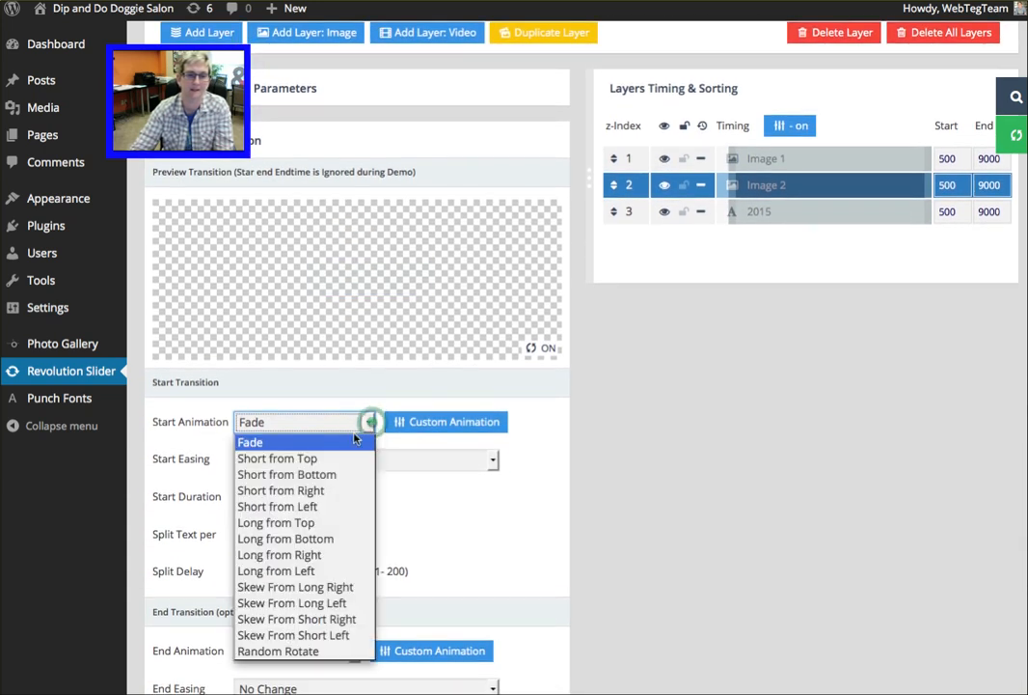
{"action": "left_click", "coordinate": [333, 570]}
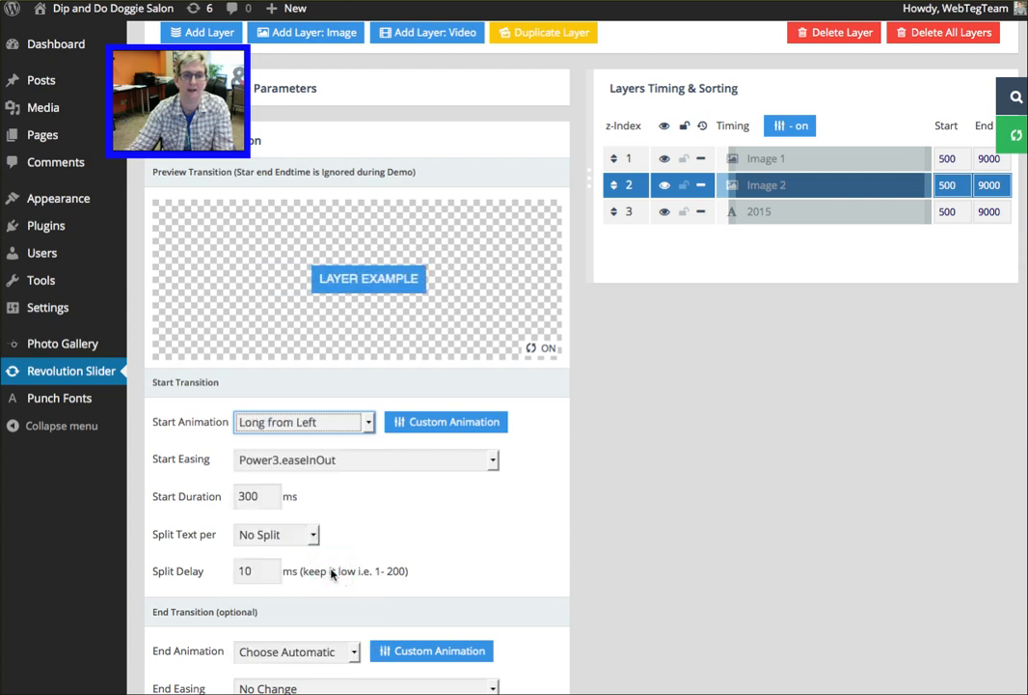
- Set the start animation of the 2015 text layer to Short from Left
{"action": "scroll", "coordinate": [555, 521], "scroll_direction": "up", "scroll_amount": 3}
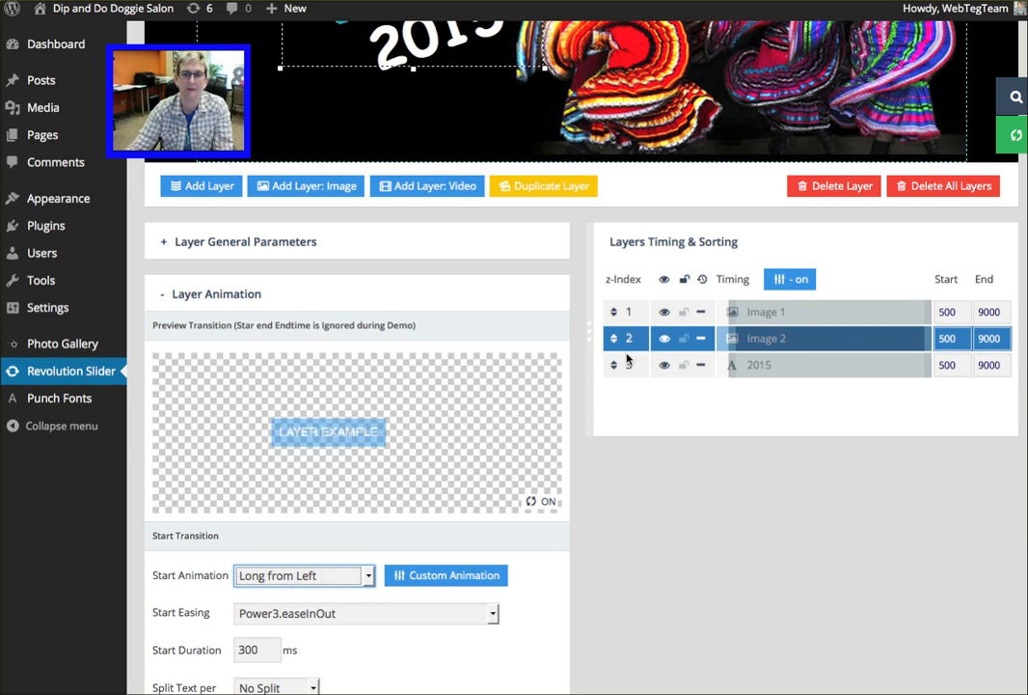
{"action": "scroll", "coordinate": [478, 128], "scroll_direction": "up", "scroll_amount": 1}
{"action": "scroll", "coordinate": [479, 129], "scroll_direction": "up", "scroll_amount": 1}
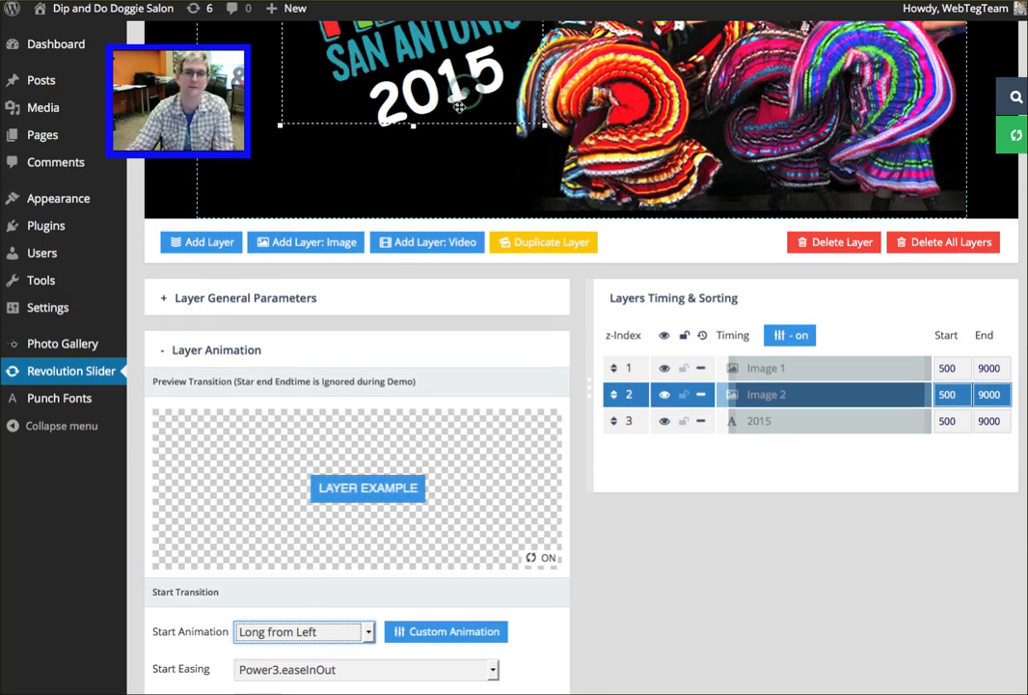
{"action": "left_click", "coordinate": [764, 422]}
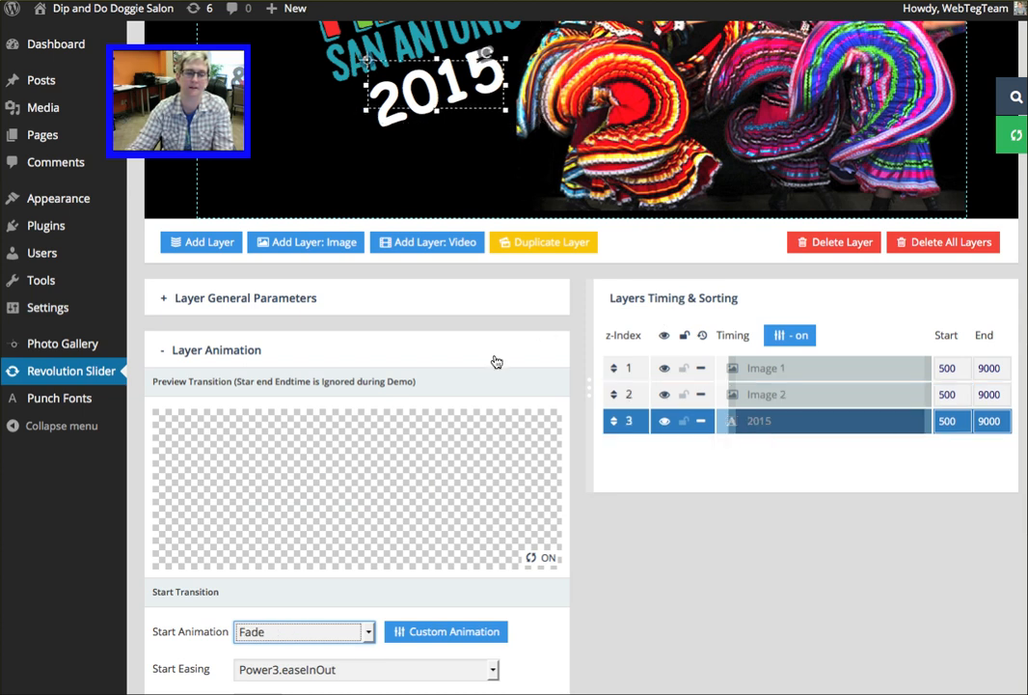
{"action": "scroll", "coordinate": [375, 222], "scroll_direction": "down", "scroll_amount": 5}
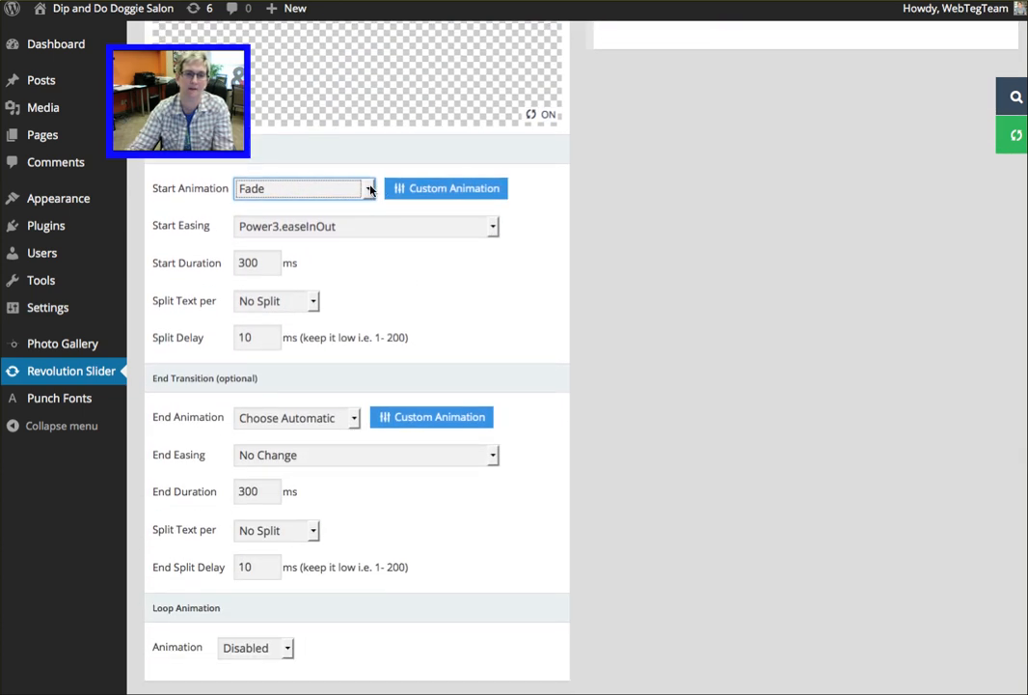
{"action": "left_click", "coordinate": [357, 193]}
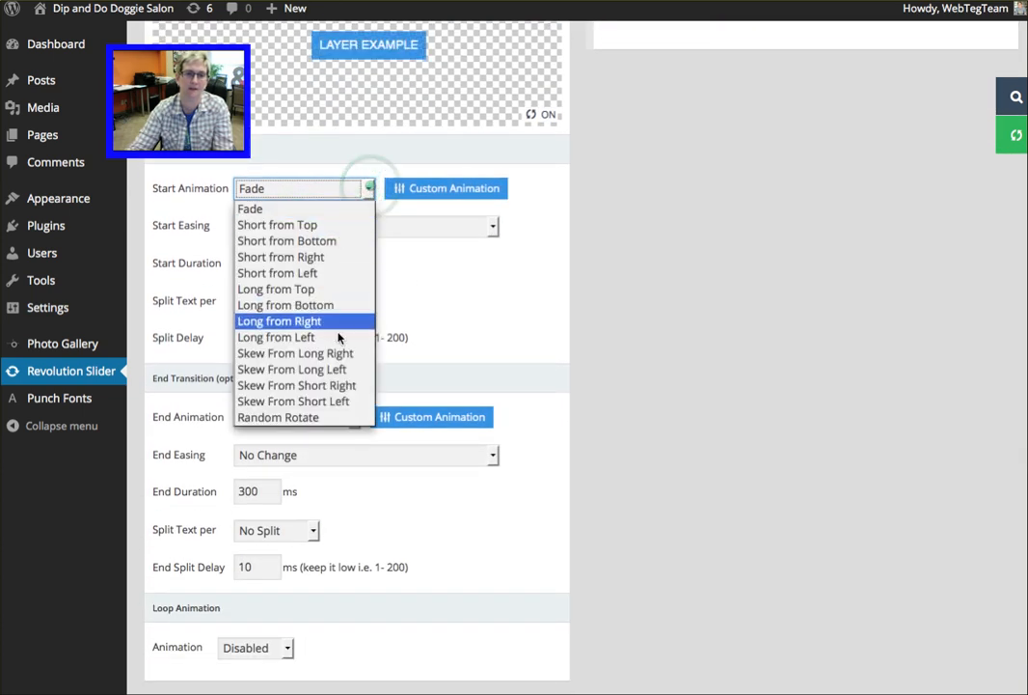
{"action": "left_click", "coordinate": [337, 277]}
{"action": "scroll", "coordinate": [631, 315], "scroll_direction": "up", "scroll_amount": 4}
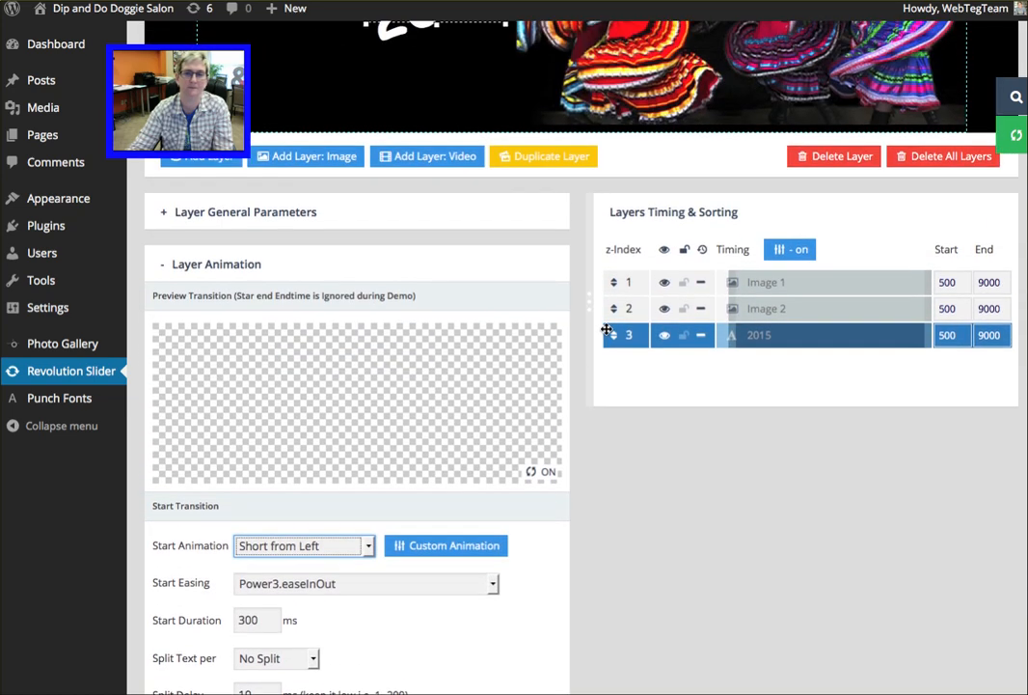
{"action": "scroll", "coordinate": [606, 330], "scroll_direction": "up", "scroll_amount": 2}
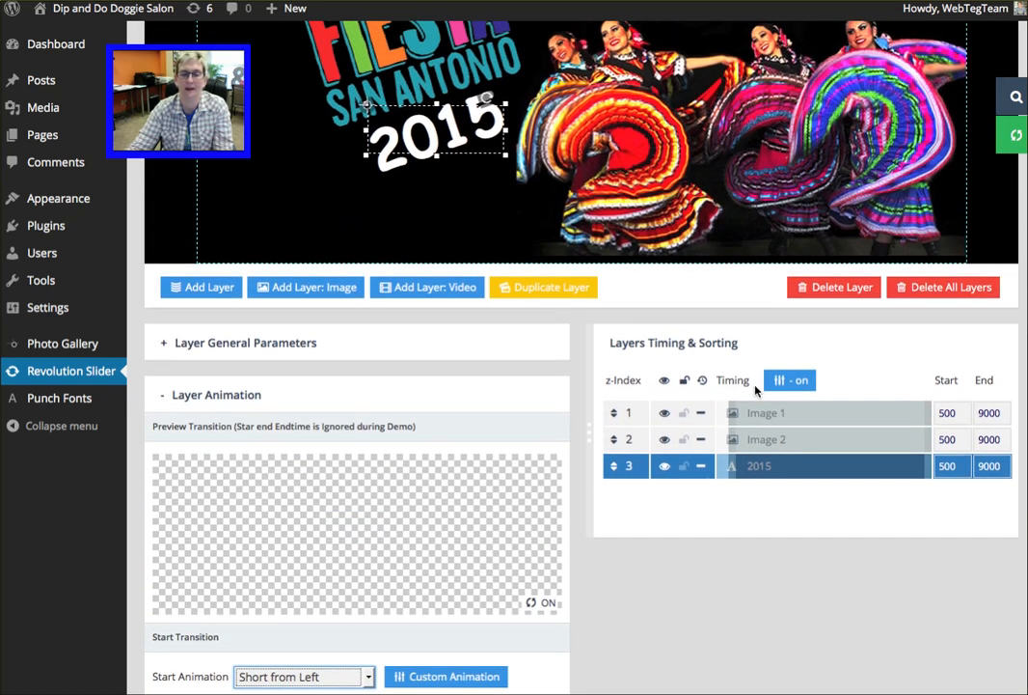
- Preview the slide to check the start animations of its three layers, then close the preview
{"action": "scroll", "coordinate": [1010, 106], "scroll_direction": "up", "scroll_amount": 3}
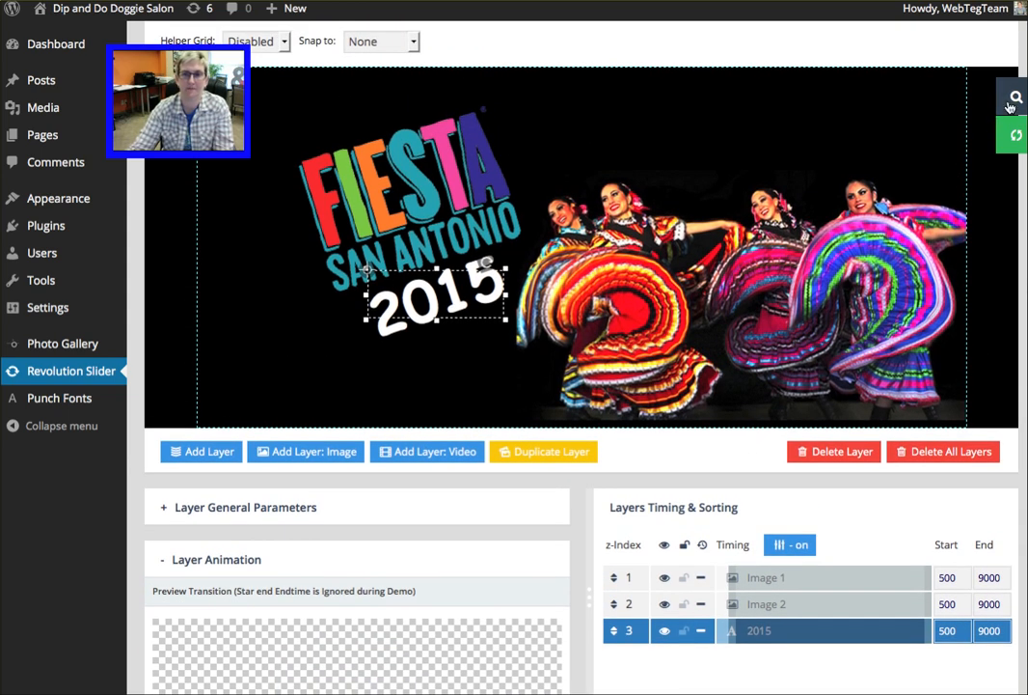
{"action": "left_click", "coordinate": [1010, 106]}
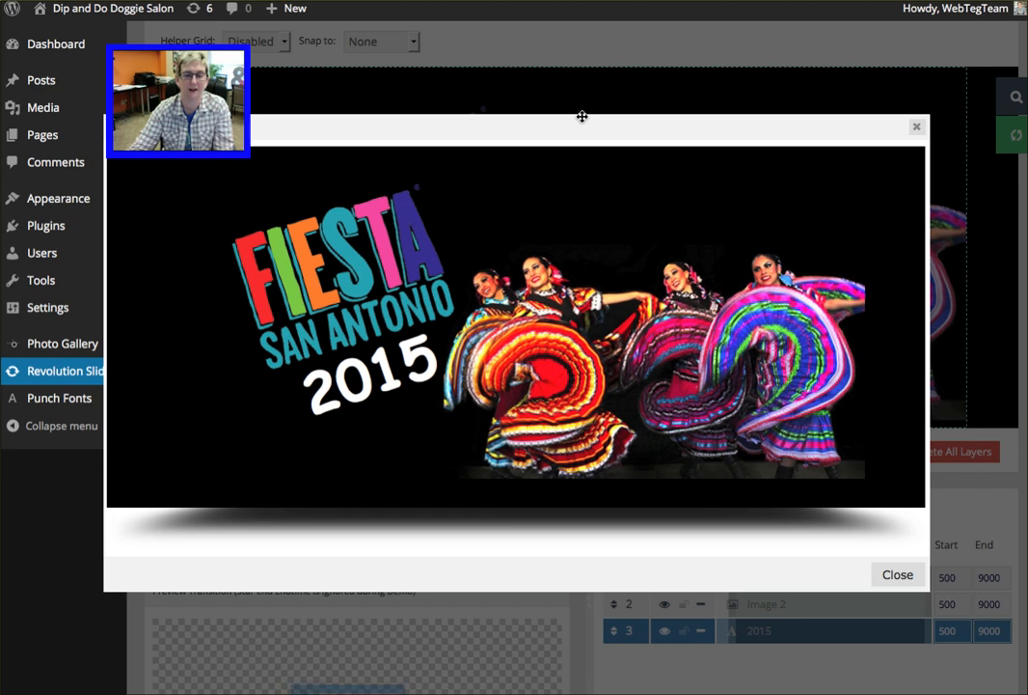
{"action": "mouse_move", "coordinate": [424, 397]}
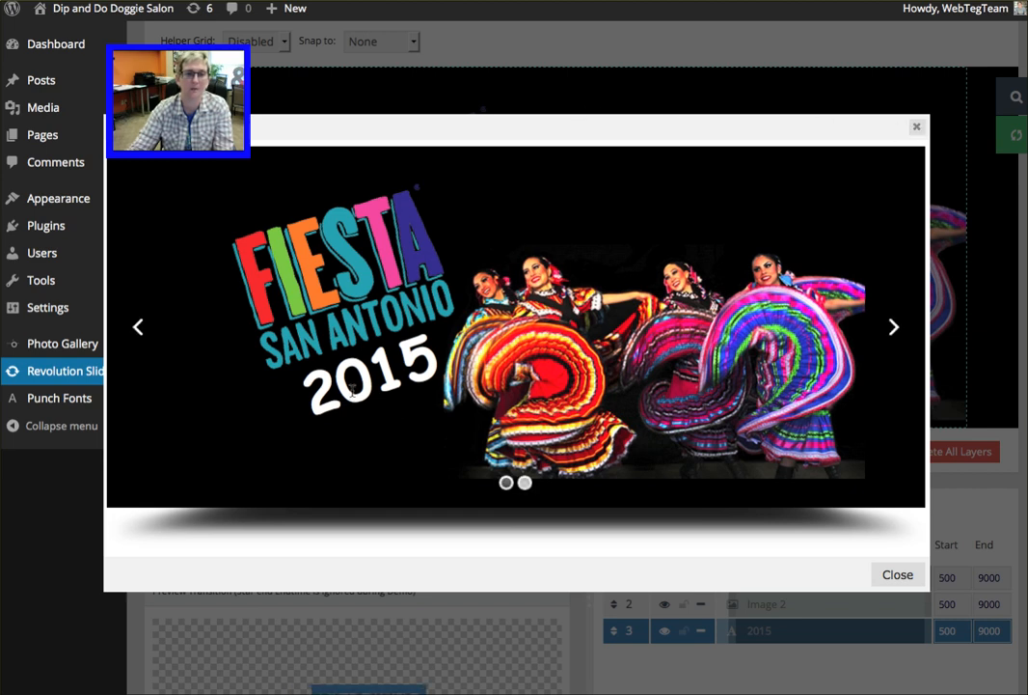
{"action": "left_click", "coordinate": [916, 126]}
- Set the start time of the 2015 text layer to 800 and check the timing in the slide preview
{"action": "scroll", "coordinate": [789, 318], "scroll_direction": "down", "scroll_amount": 3}
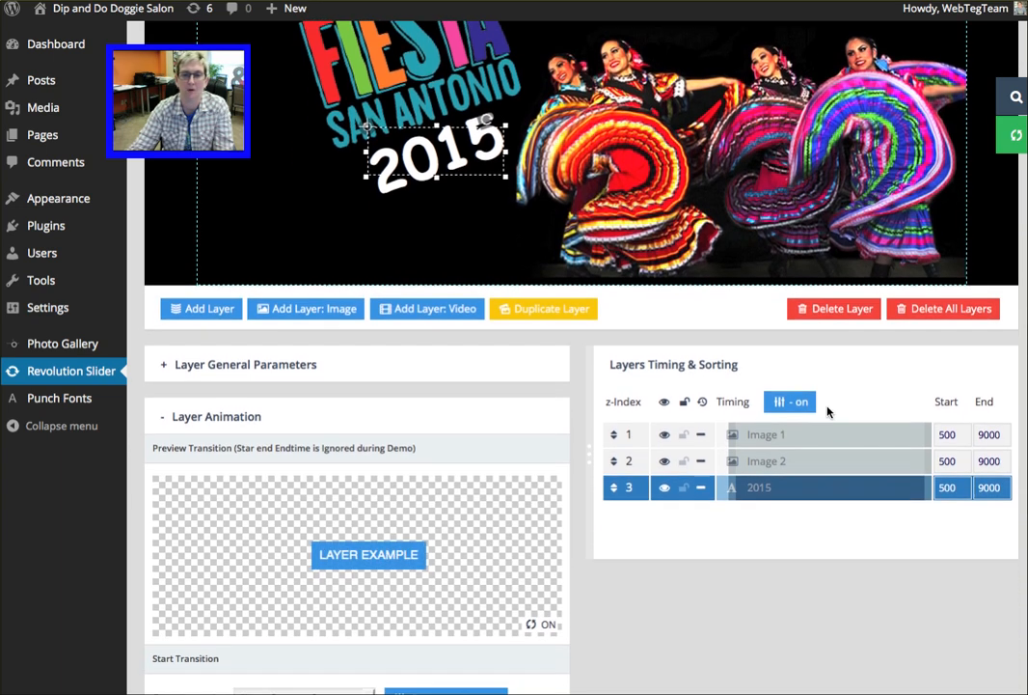
{"action": "left_click", "coordinate": [940, 487]}
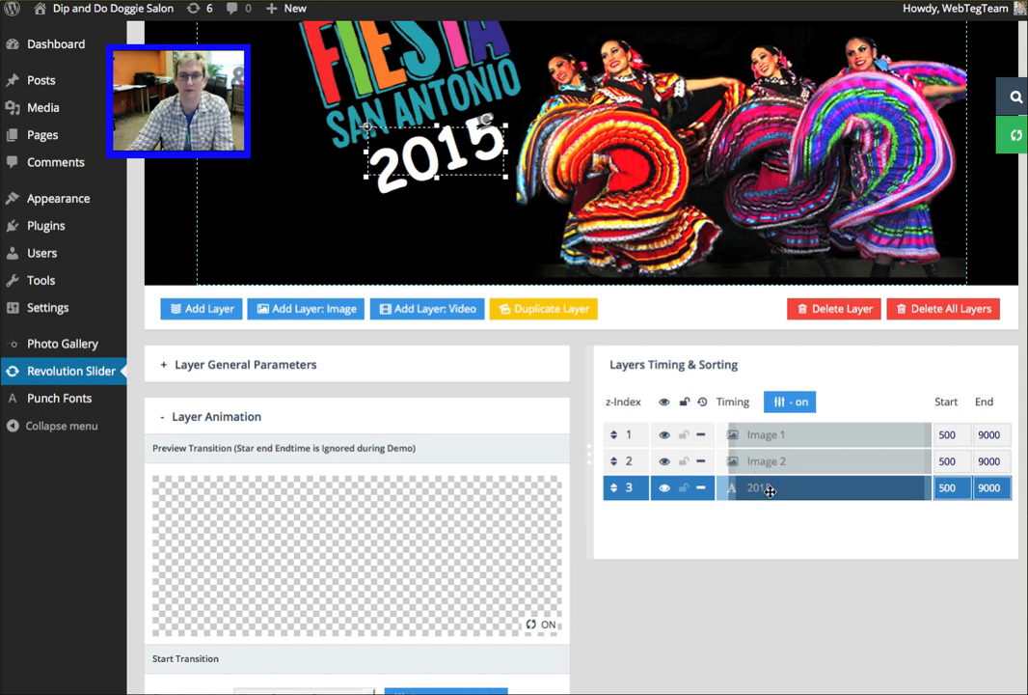
{"action": "left_click", "coordinate": [947, 487]}
{"action": "key", "text": "BackSpace"}
{"action": "type", "text": "8"}
{"action": "left_click", "coordinate": [960, 528]}
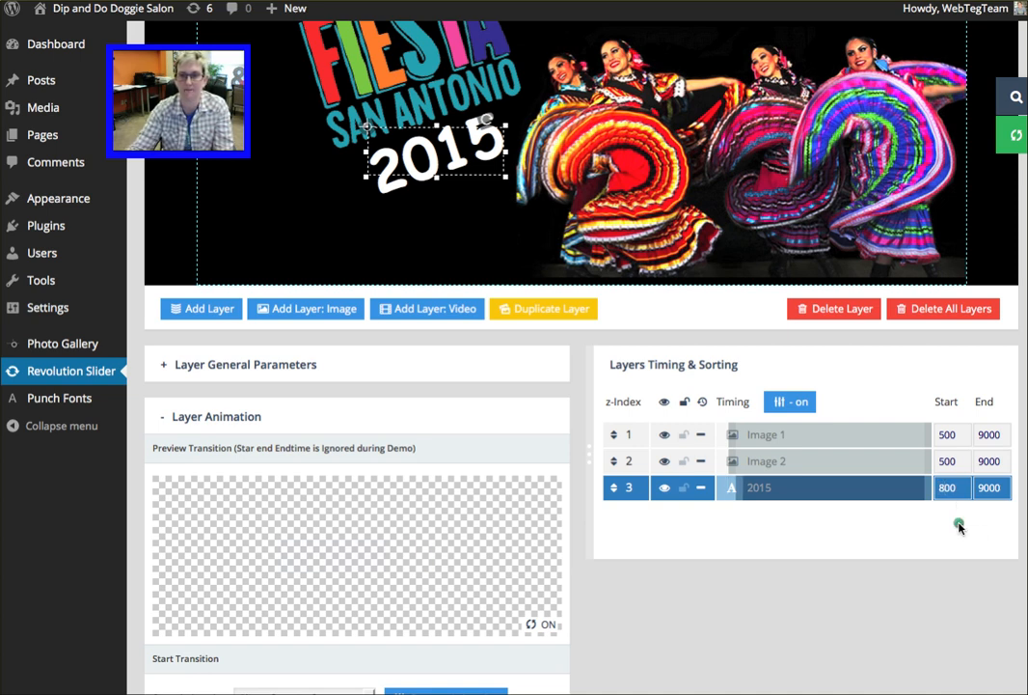
{"action": "left_click", "coordinate": [1009, 103]}
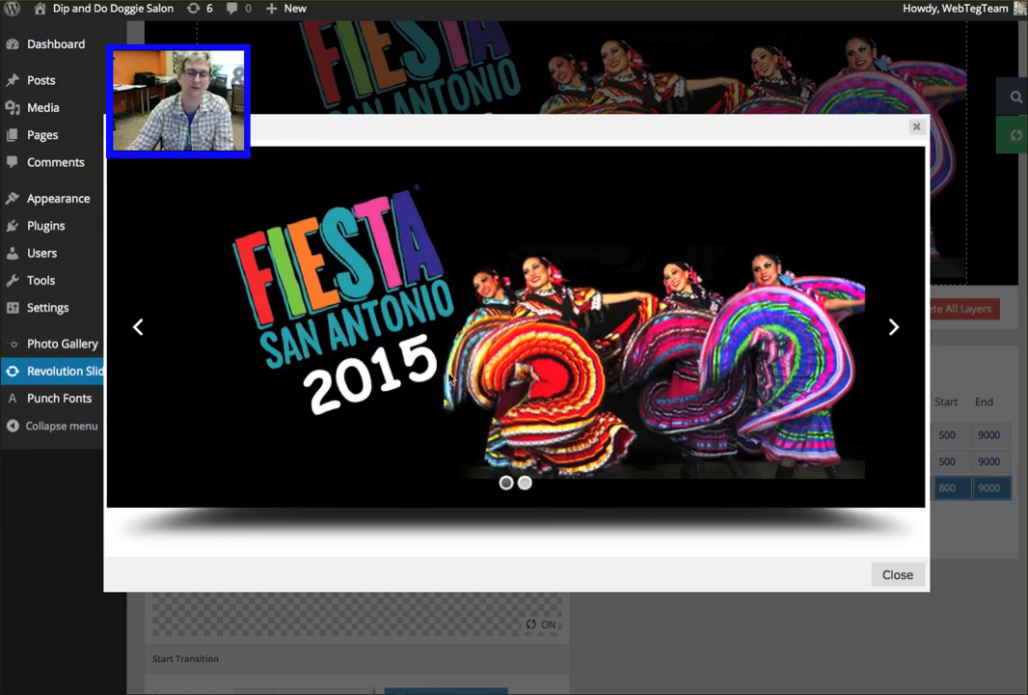
{"action": "left_click", "coordinate": [917, 127]}
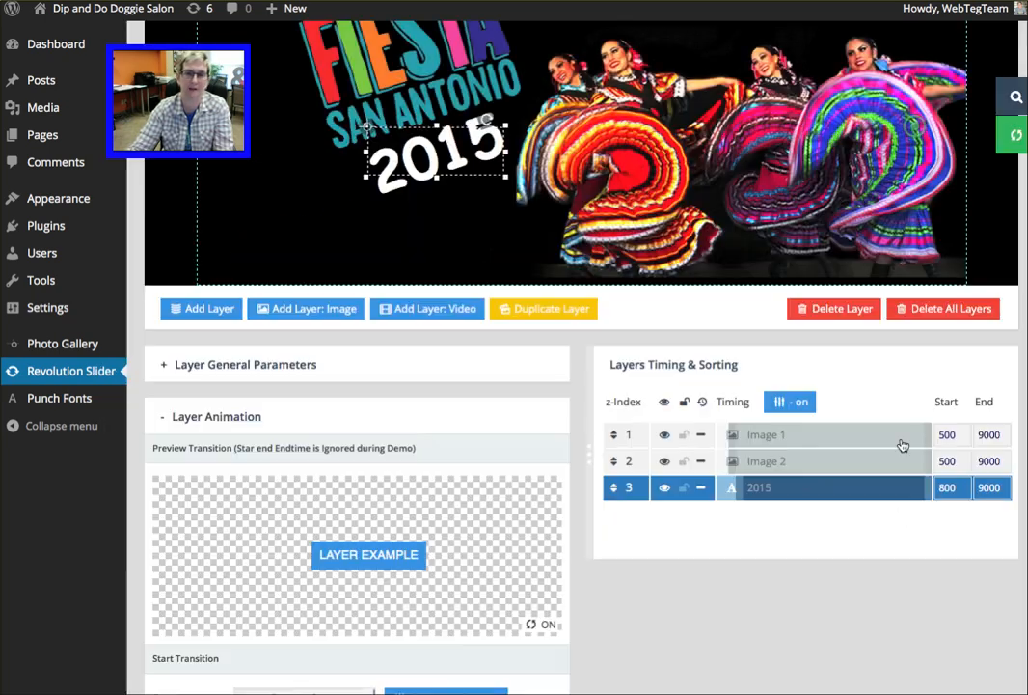
- Delay the 2015 text layer further by setting its start time to 1200, and check it in the slide preview
{"action": "left_click", "coordinate": [941, 484]}
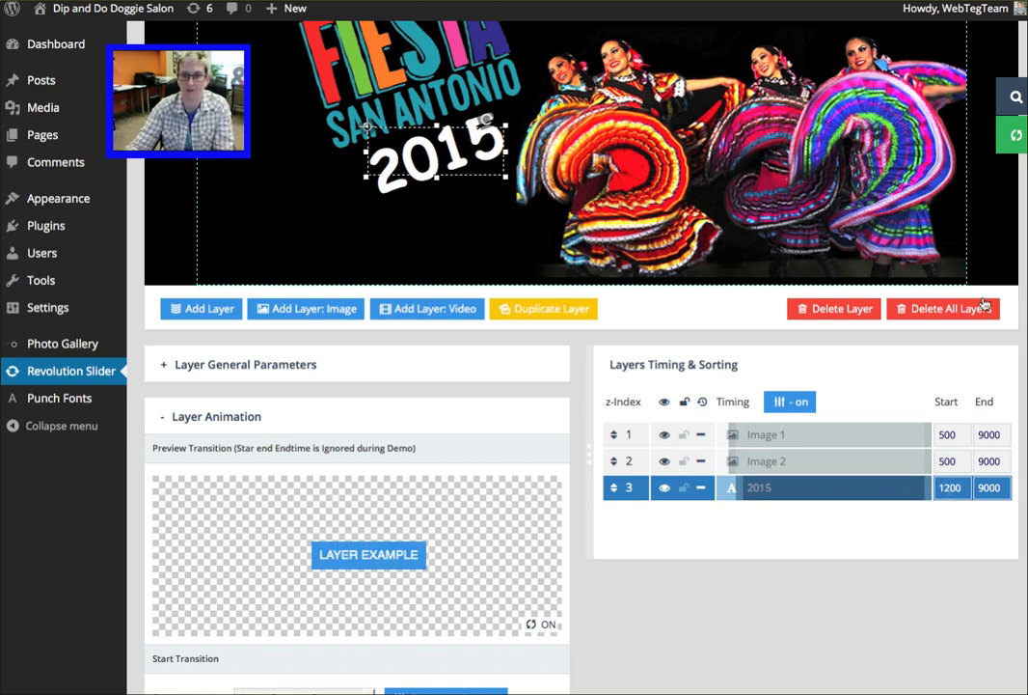
{"action": "left_click", "coordinate": [1013, 135]}
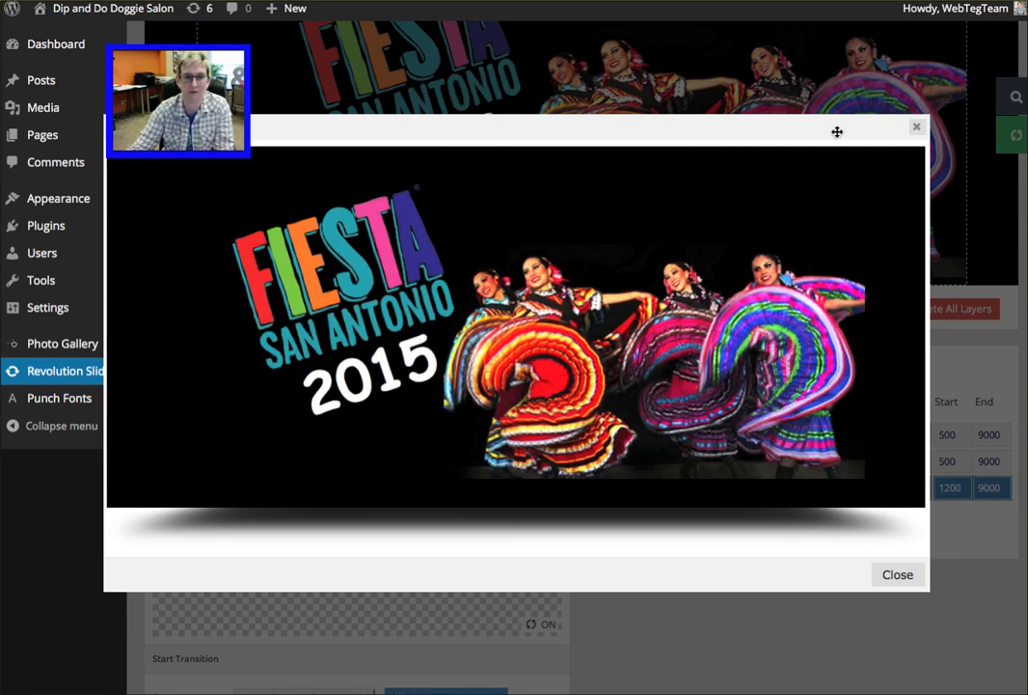
{"action": "left_click", "coordinate": [916, 129]}
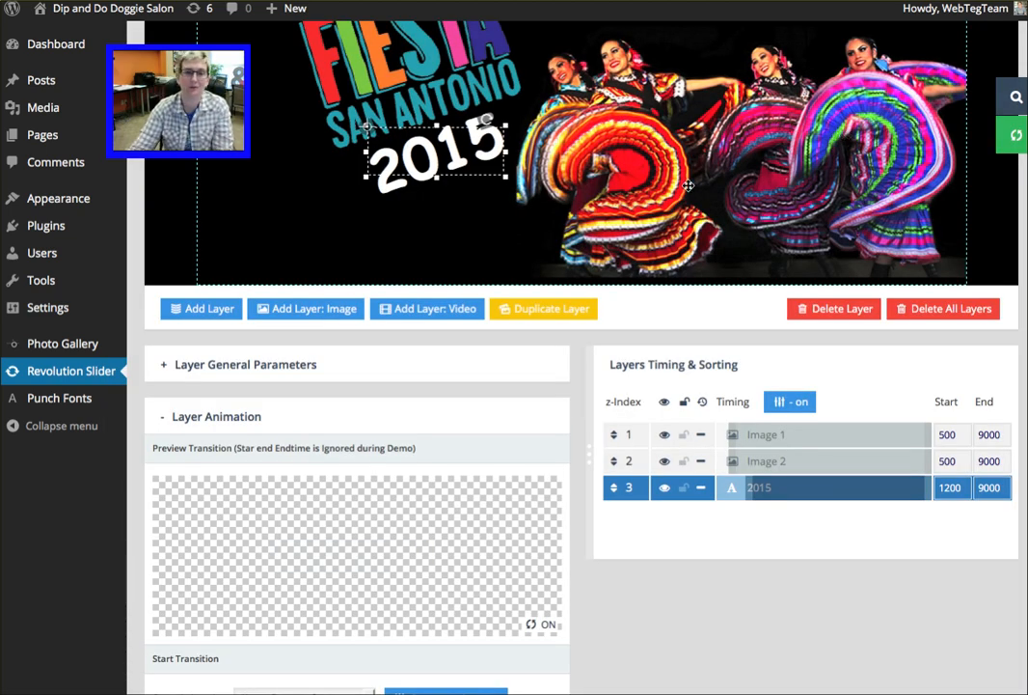
{"action": "scroll", "coordinate": [683, 204], "scroll_direction": "up", "scroll_amount": 3}
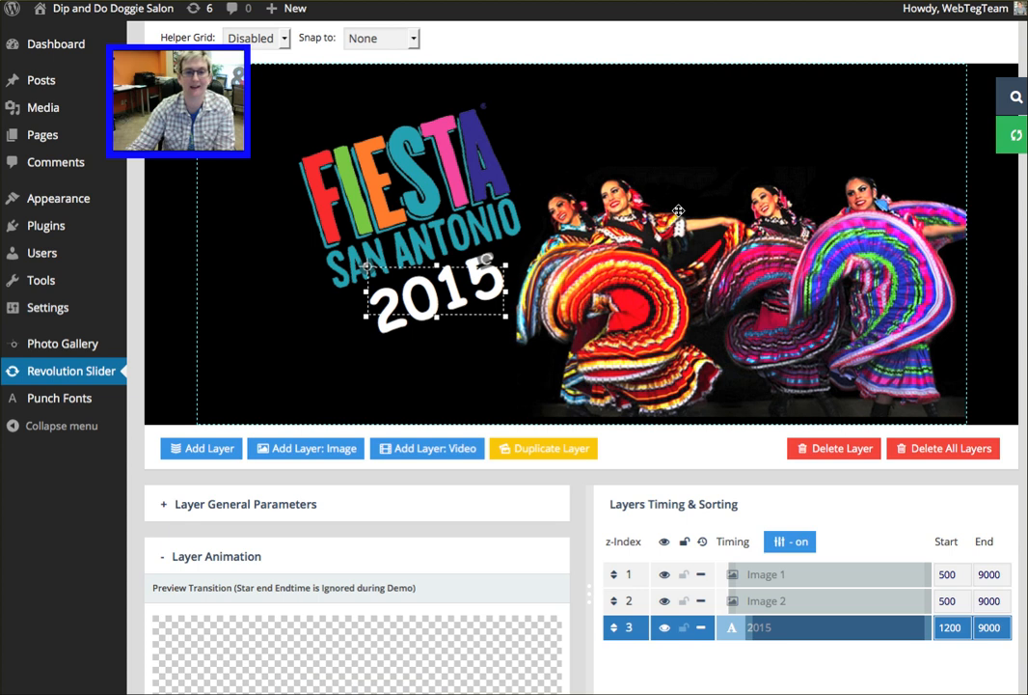